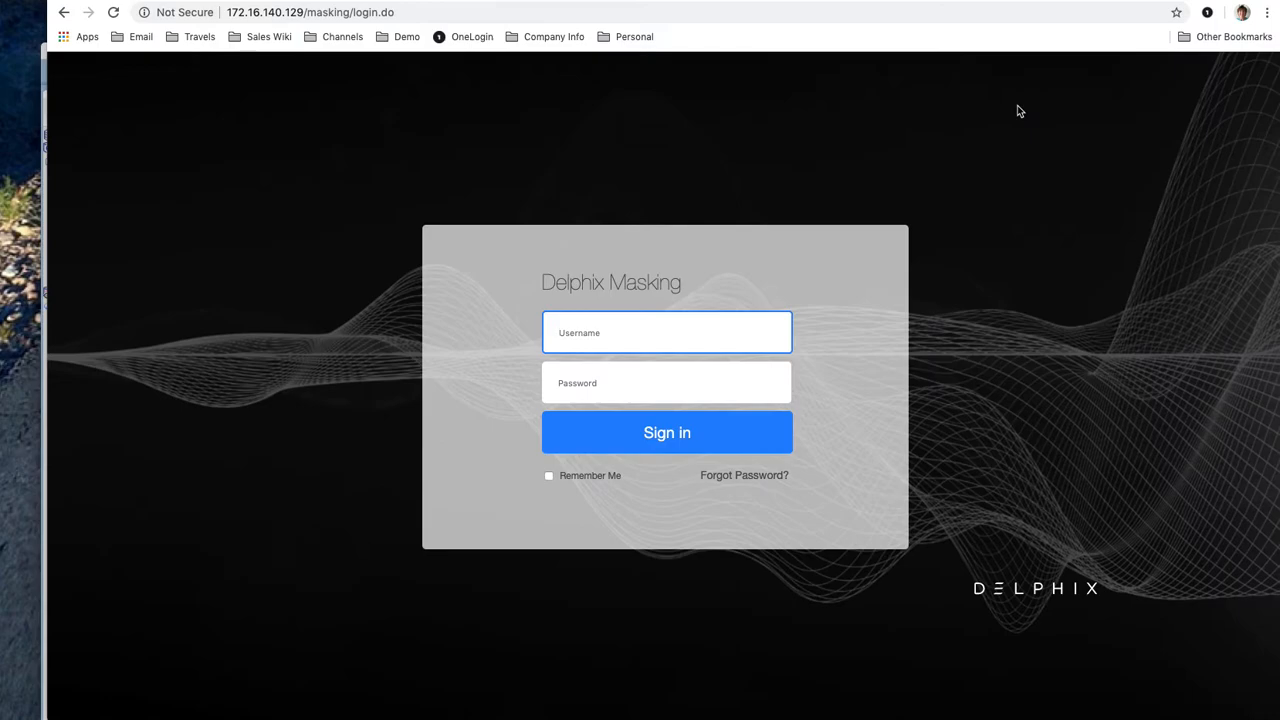
Sign in to the masking engine with the admin account, declining to save the password
left_click(709, 332)
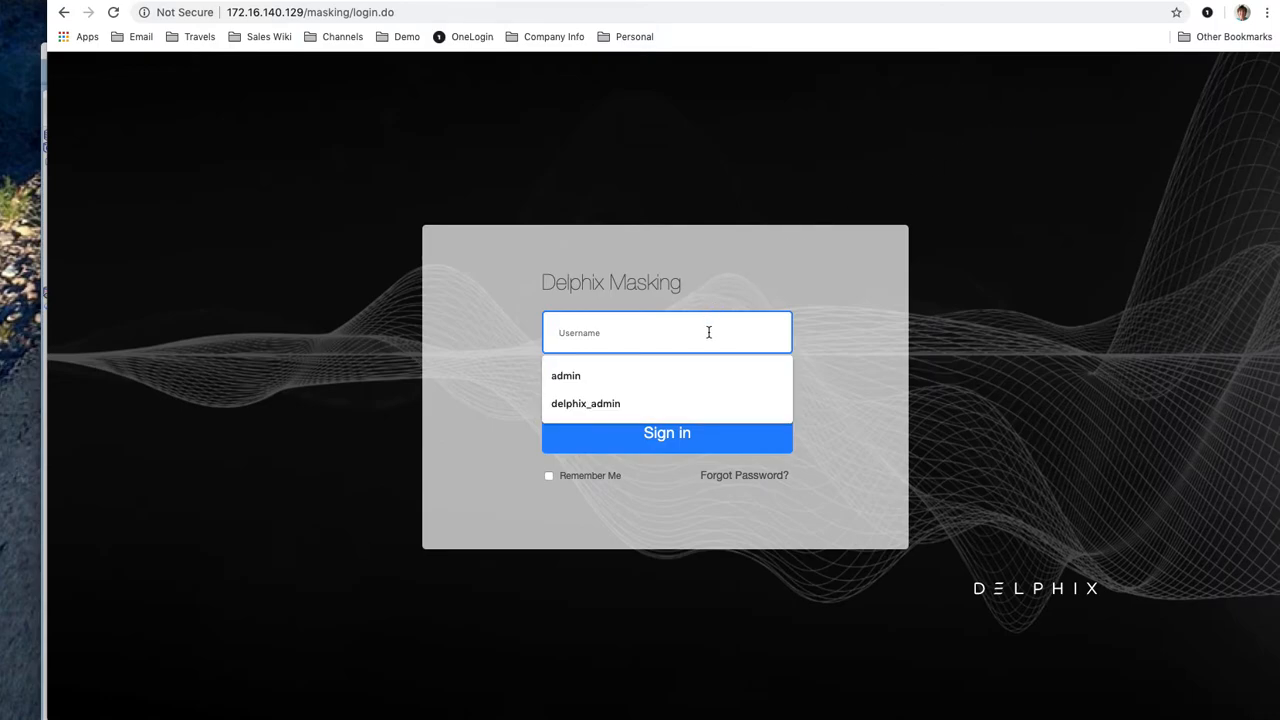
type("admin")
left_click(666, 375)
type("Admin-12")
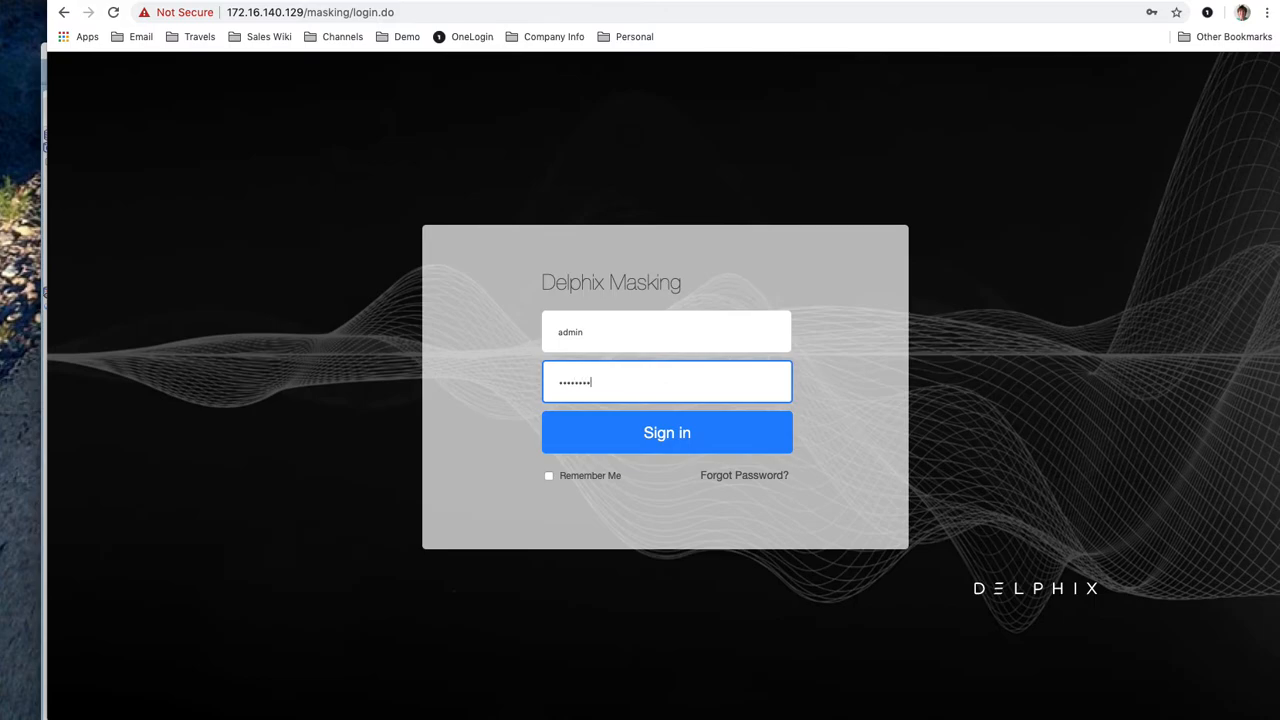
left_click(656, 432)
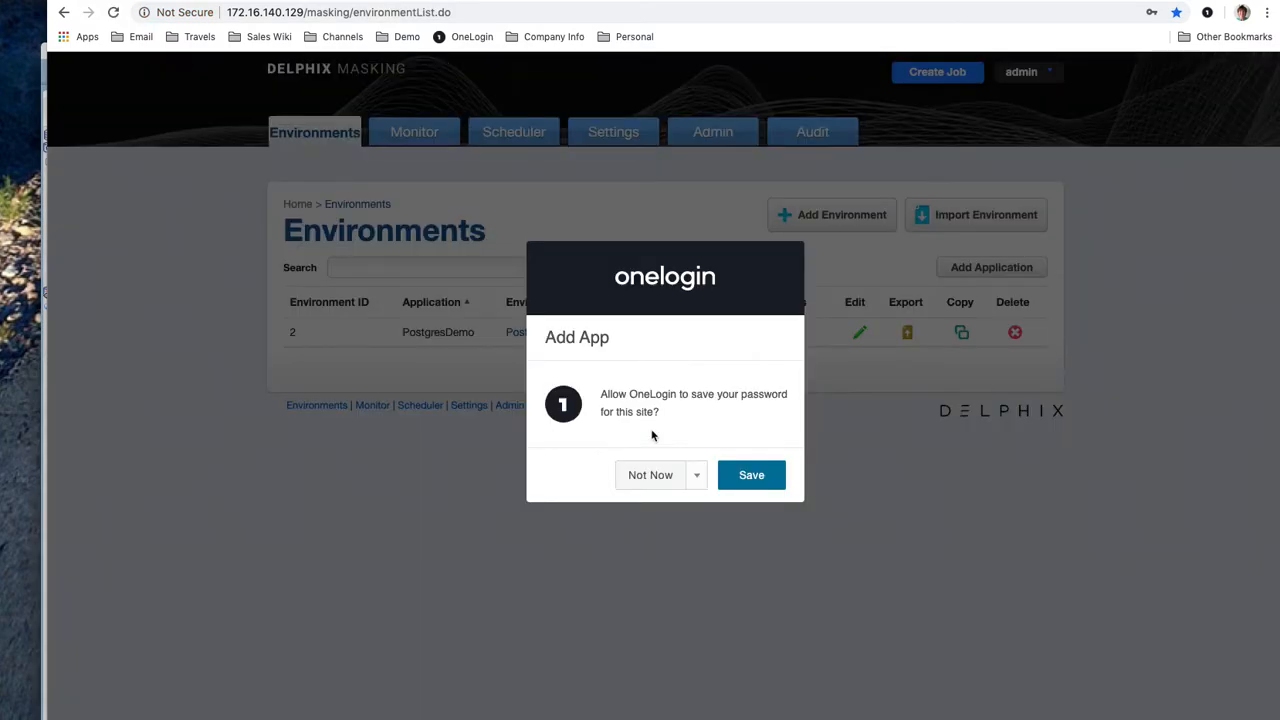
left_click(650, 475)
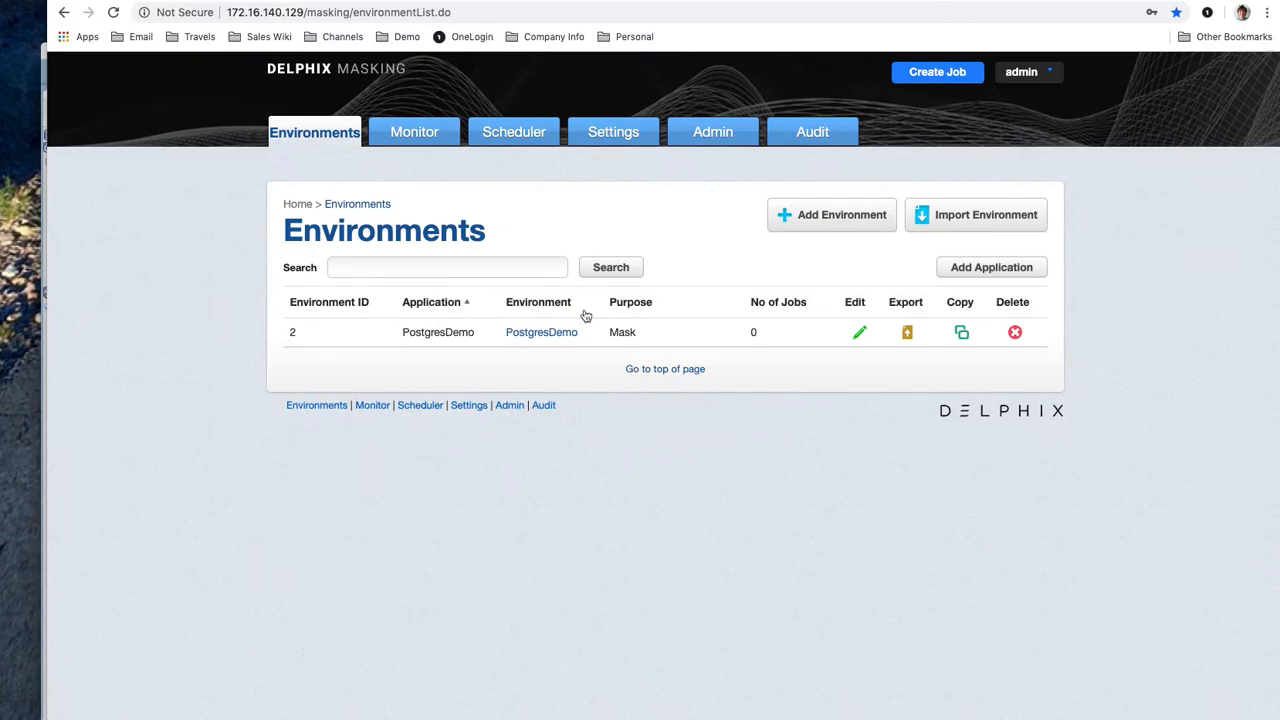
In the PostgresDemo environment, browse its tabs, then start a new connection from Connector
left_click(541, 333)
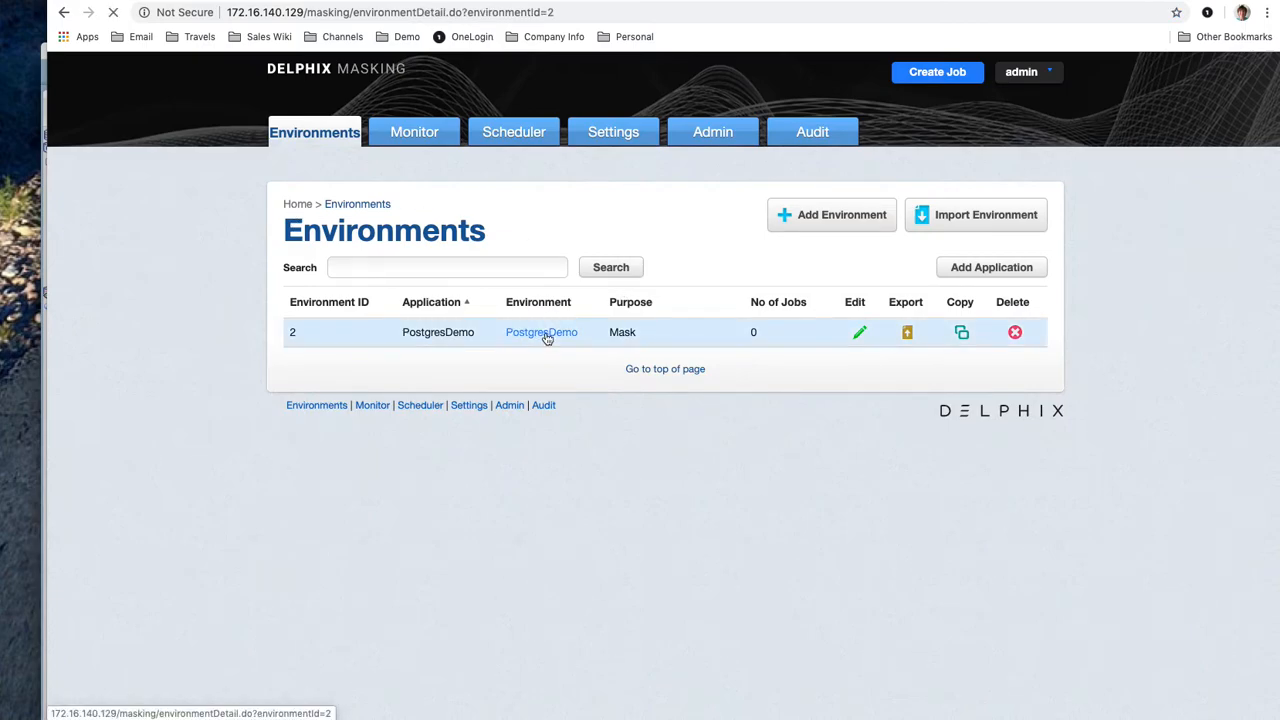
left_click(463, 201)
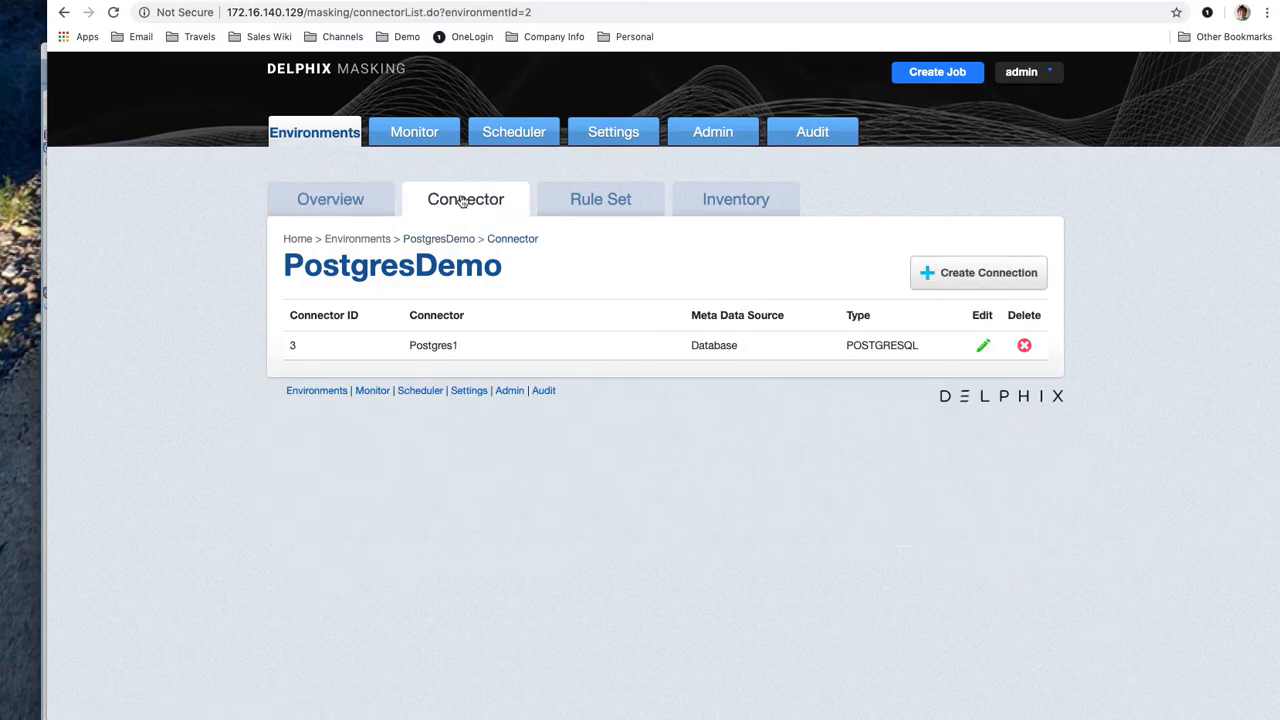
left_click(589, 204)
left_click(720, 213)
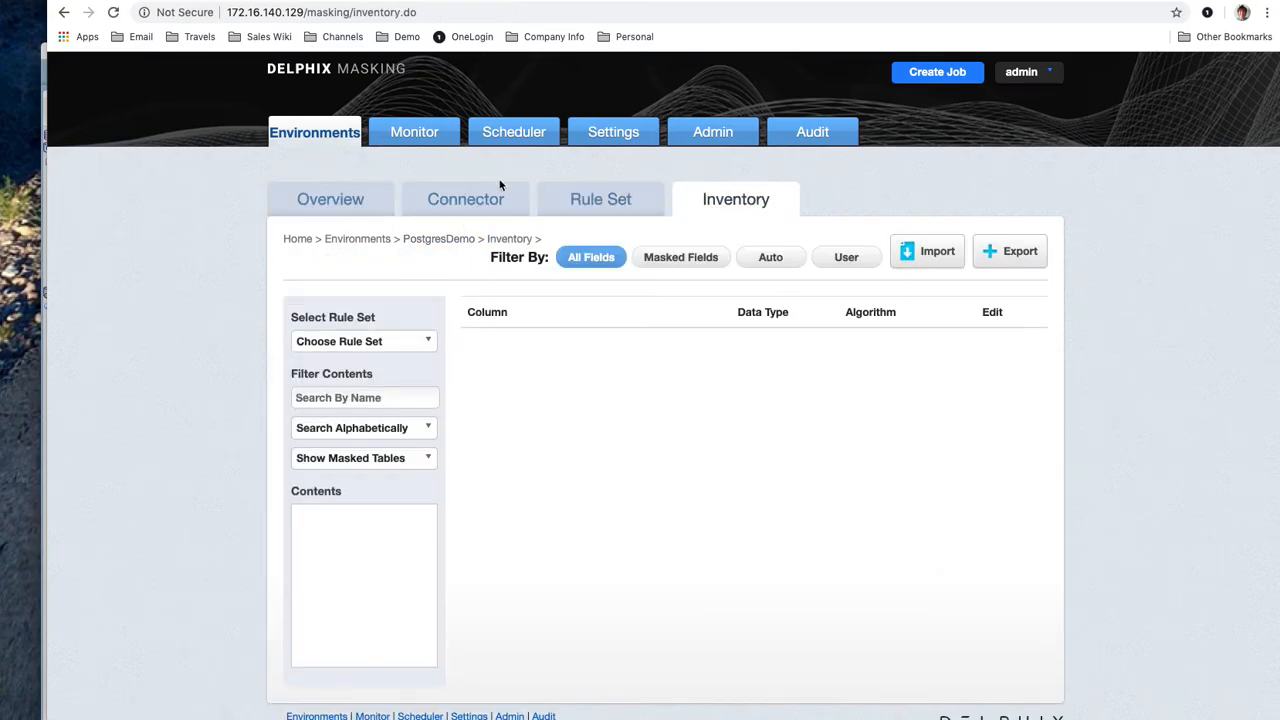
left_click(480, 201)
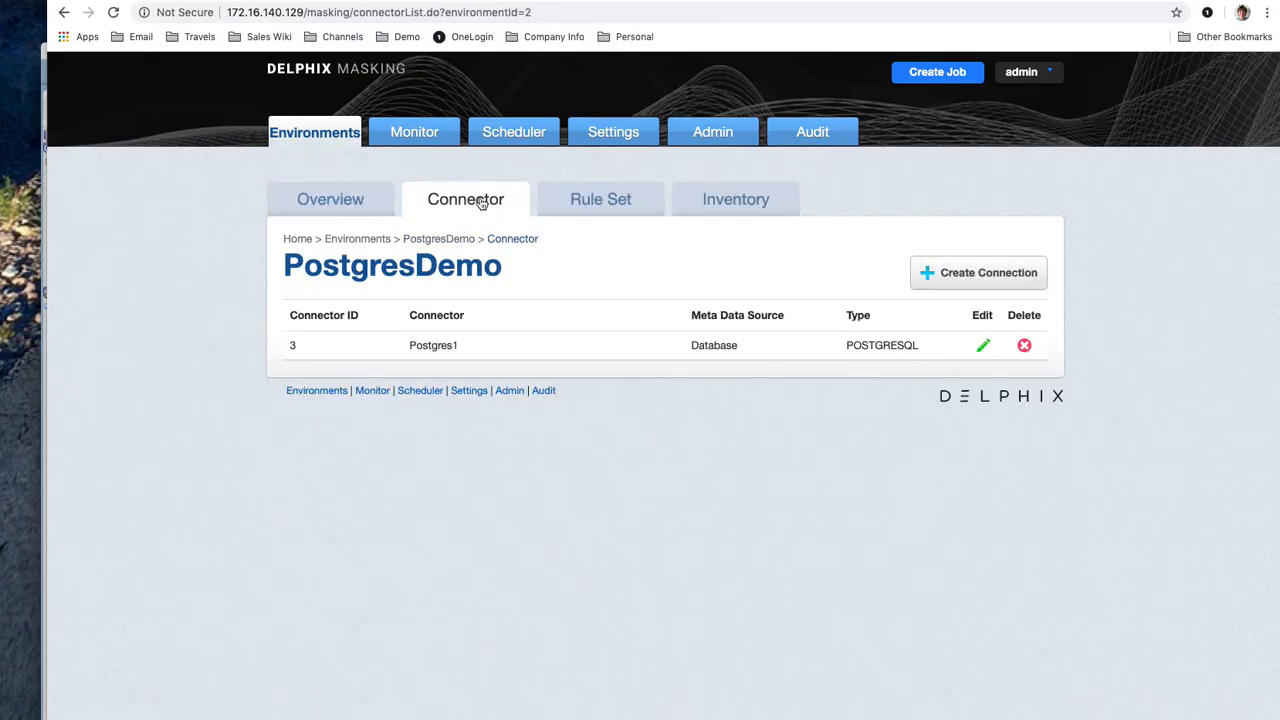
left_click(927, 273)
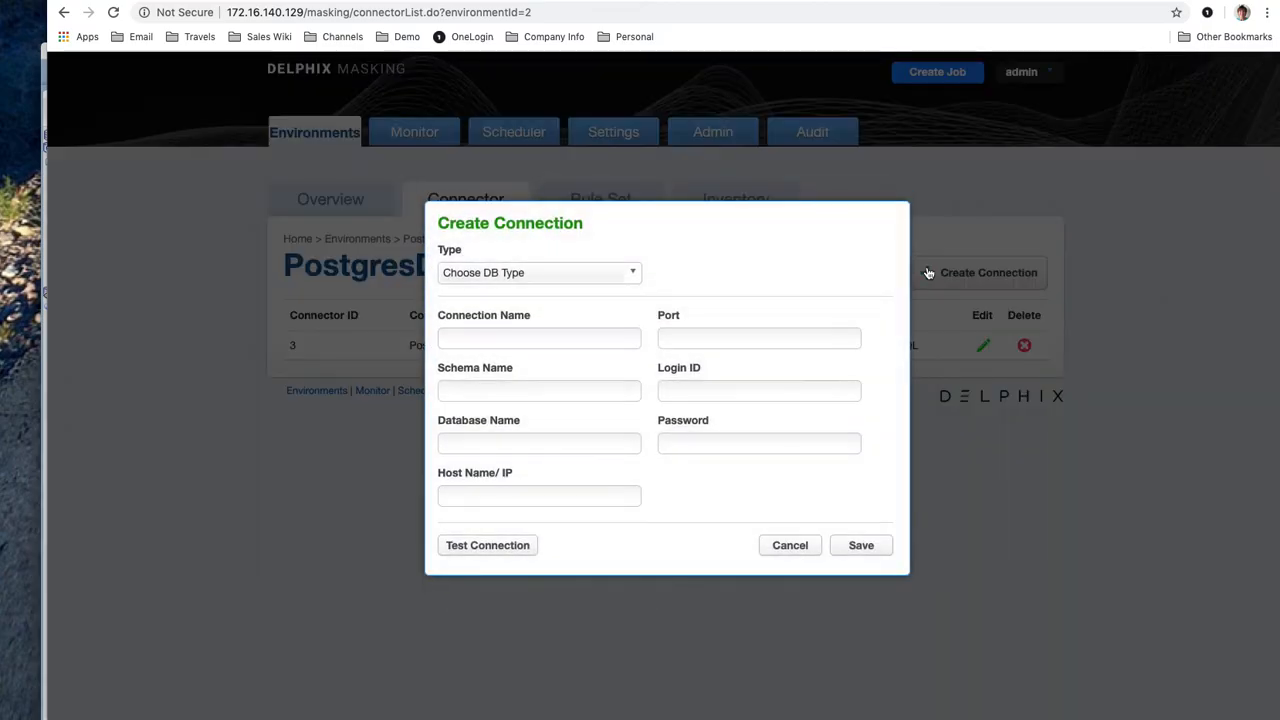
Make it a PostgreSQL connection named Postdemo with schema public and database postgres
left_click(631, 276)
left_click(570, 422)
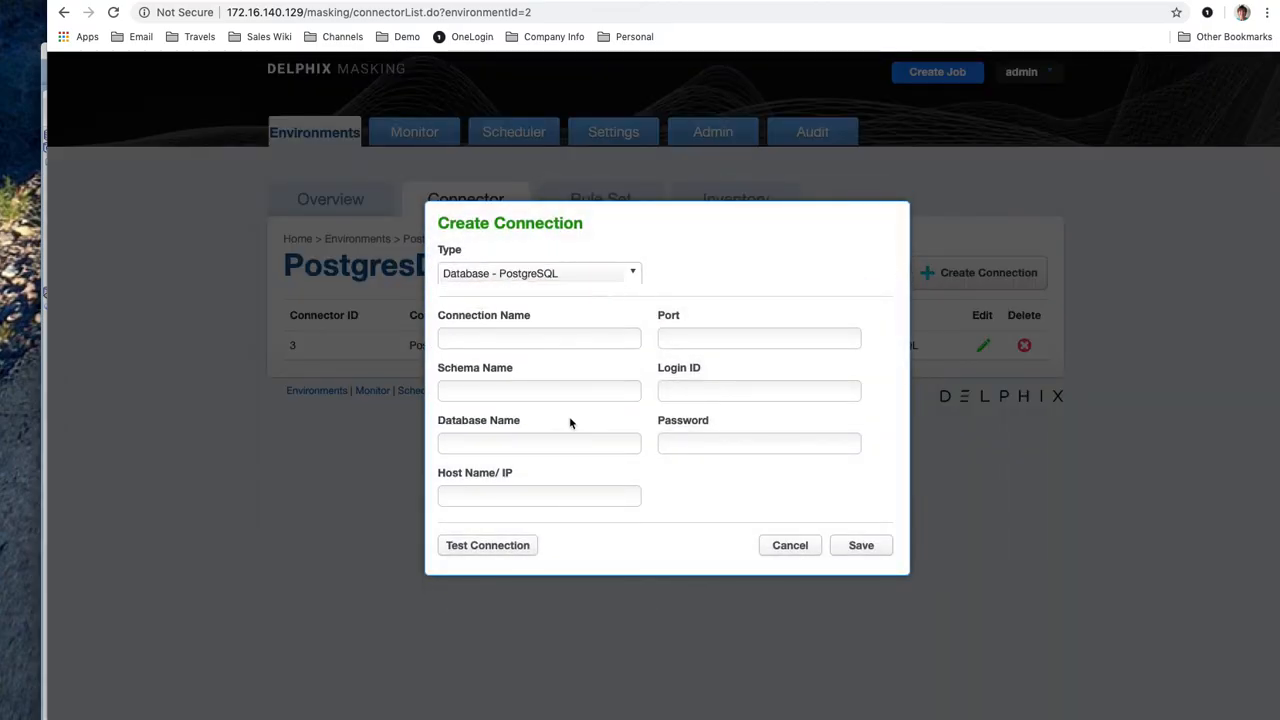
left_click(533, 336)
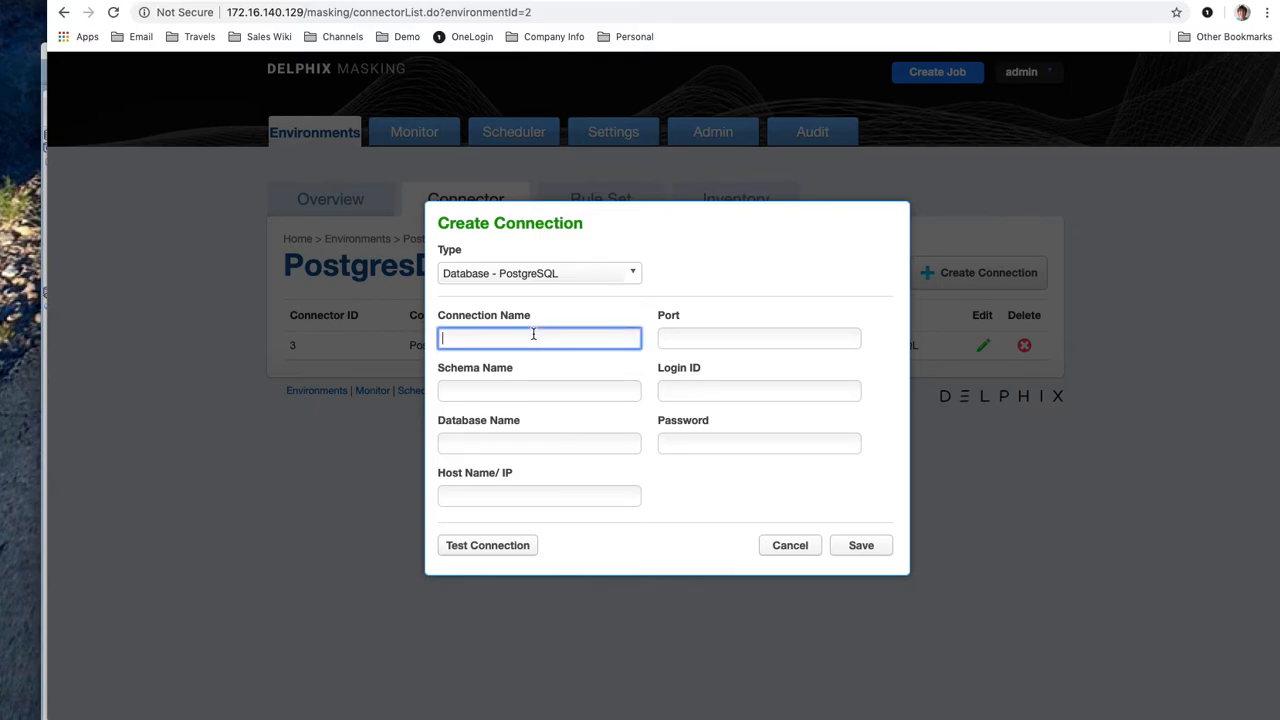
type("Postdemo")
left_click(553, 391)
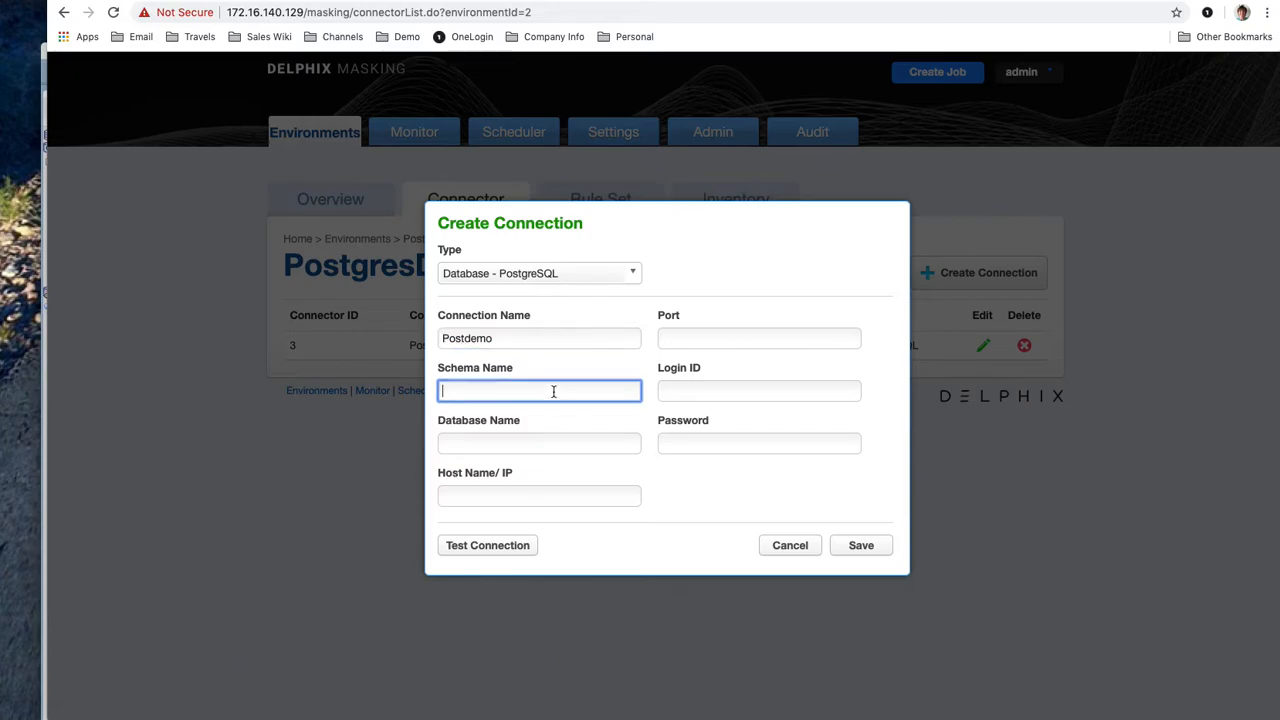
type("public")
left_click(557, 443)
type("pos")
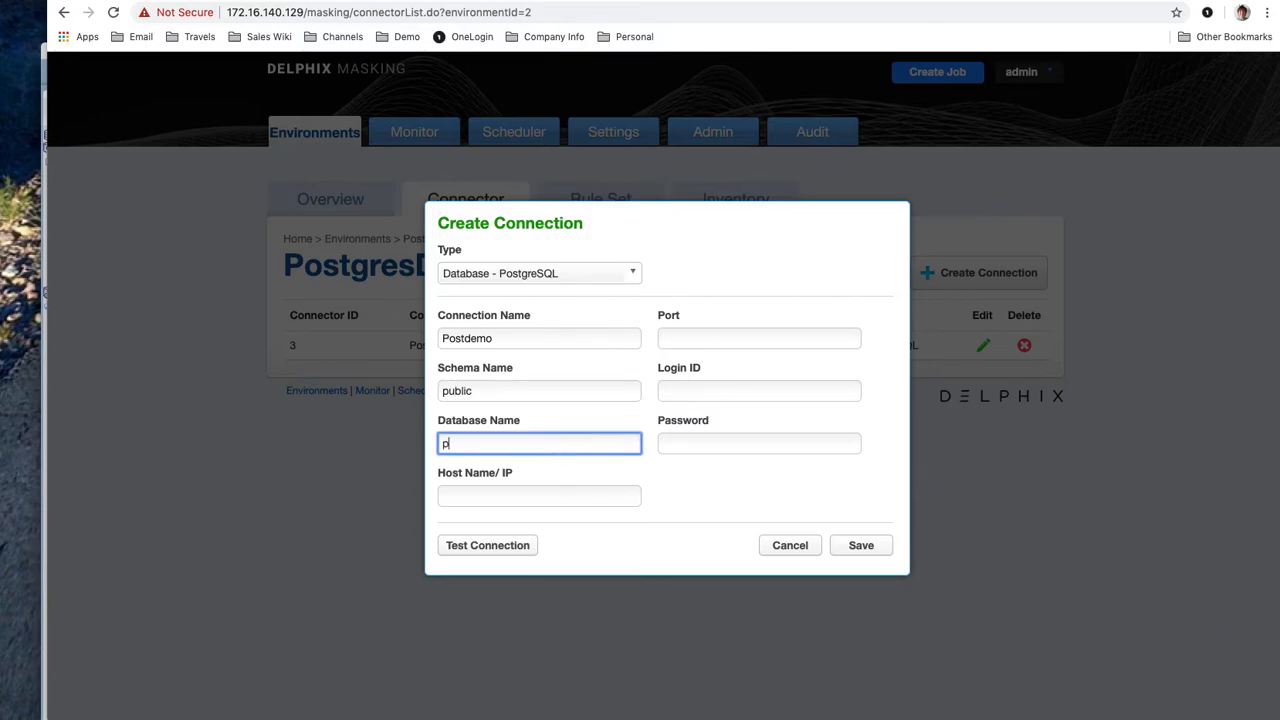
type("tgres")
Enter the pasted RDS endpoint as host, port 5432, login postgres and the database password
left_click(538, 499)
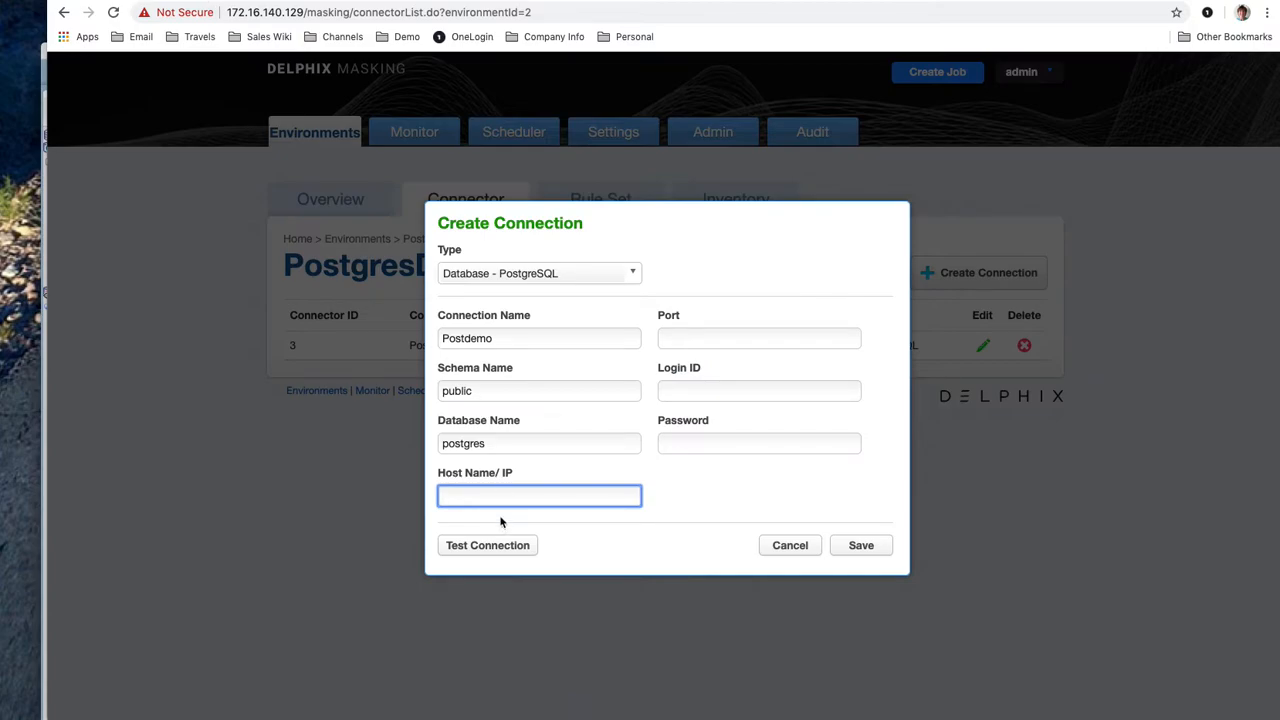
type("j9postgres1-instance-1.cro7aqkvz16r.us-west-1.rds.amazonaws.com")
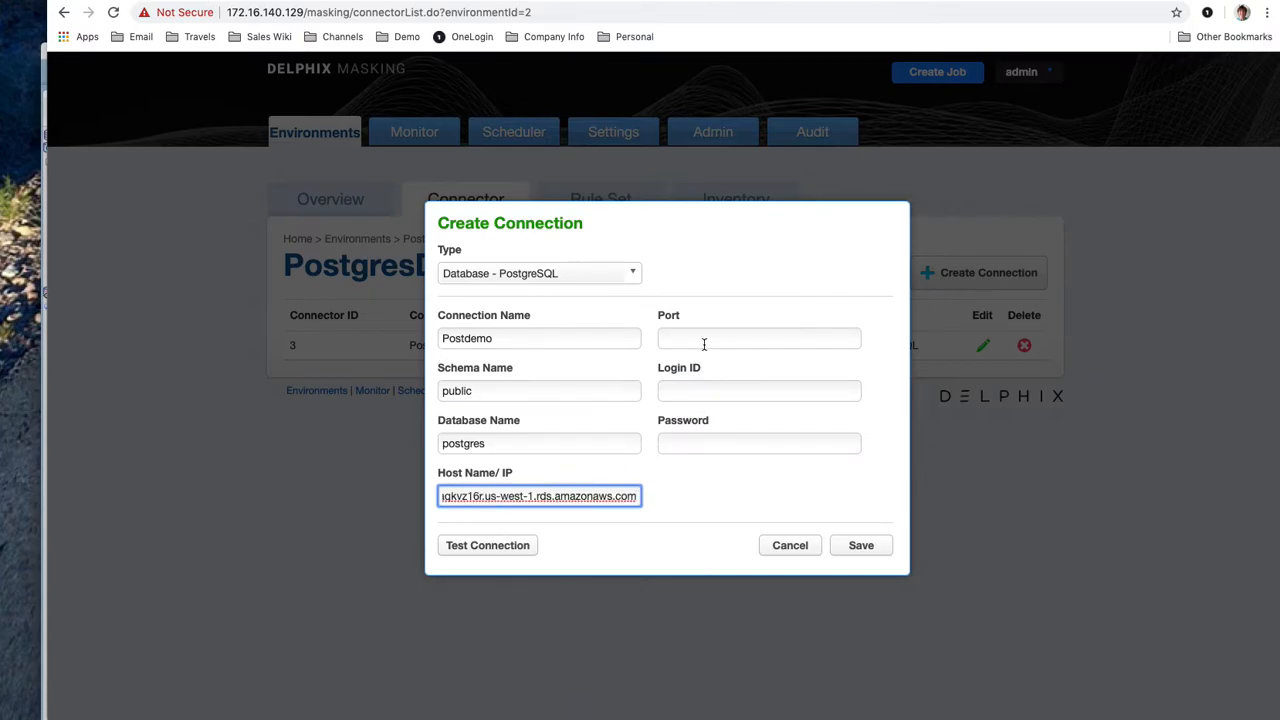
left_click(705, 338)
left_click(330, 1)
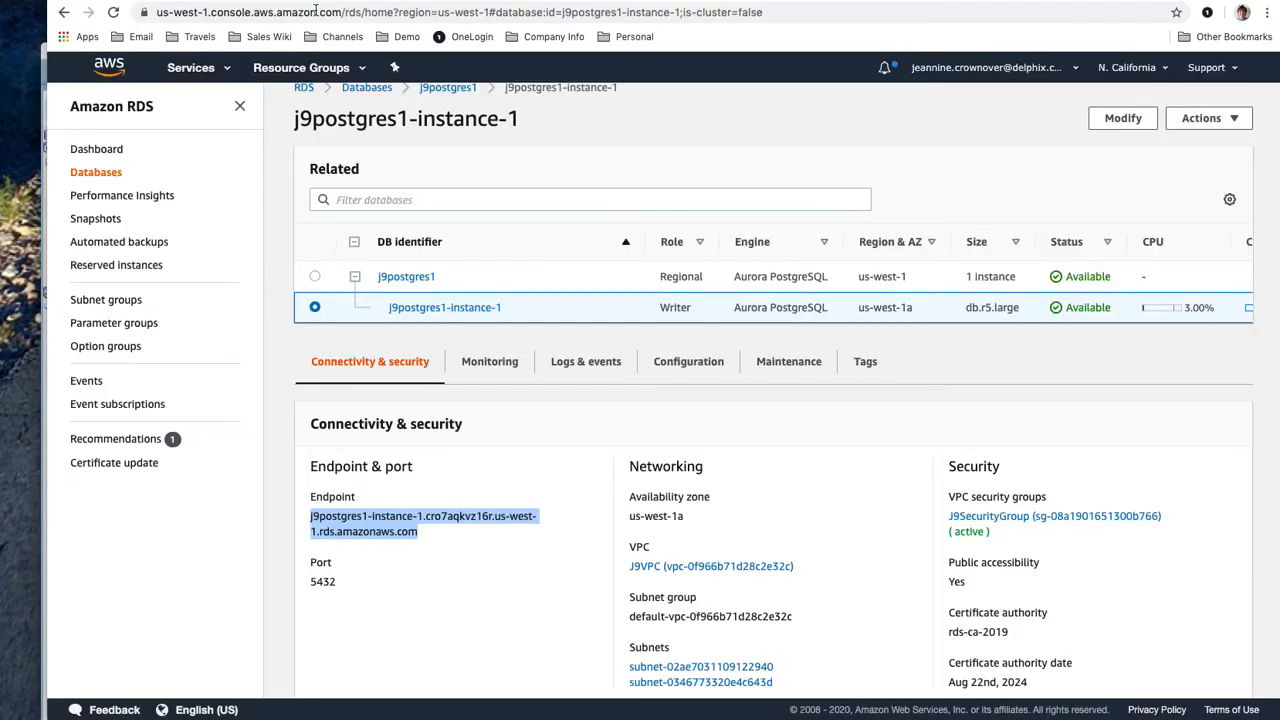
left_click(245, 1)
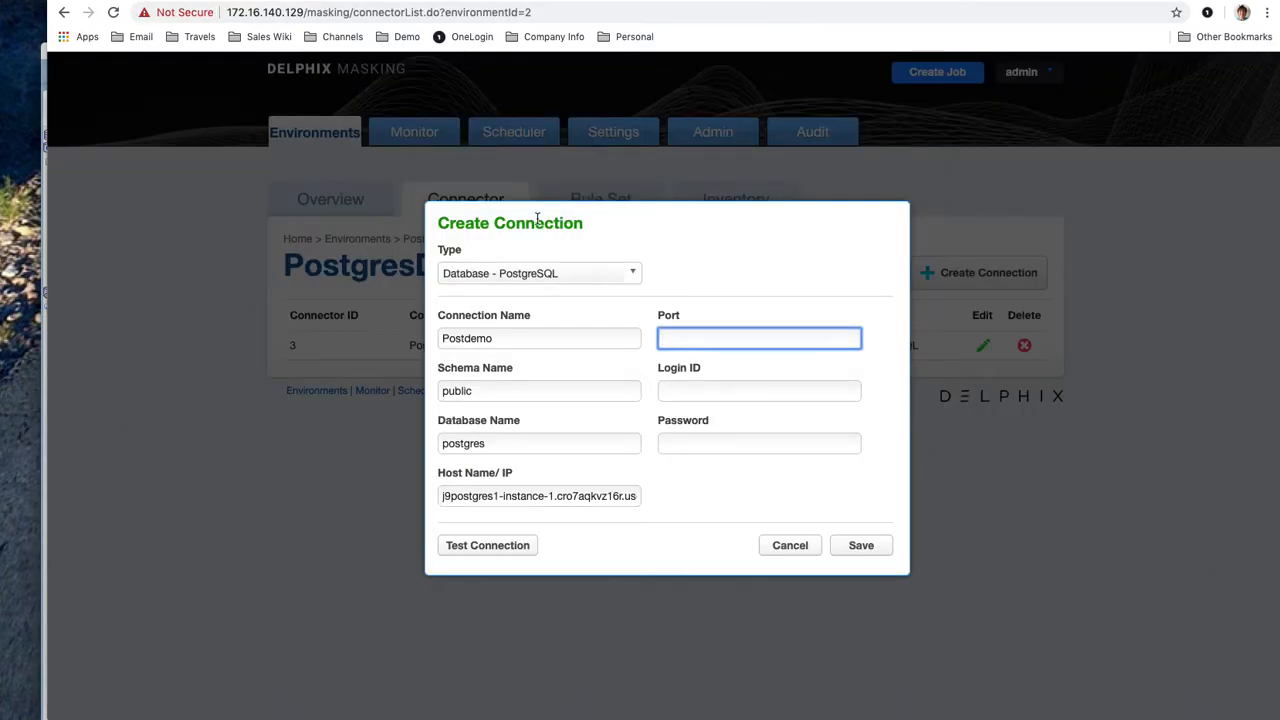
type("5432")
left_click(677, 390)
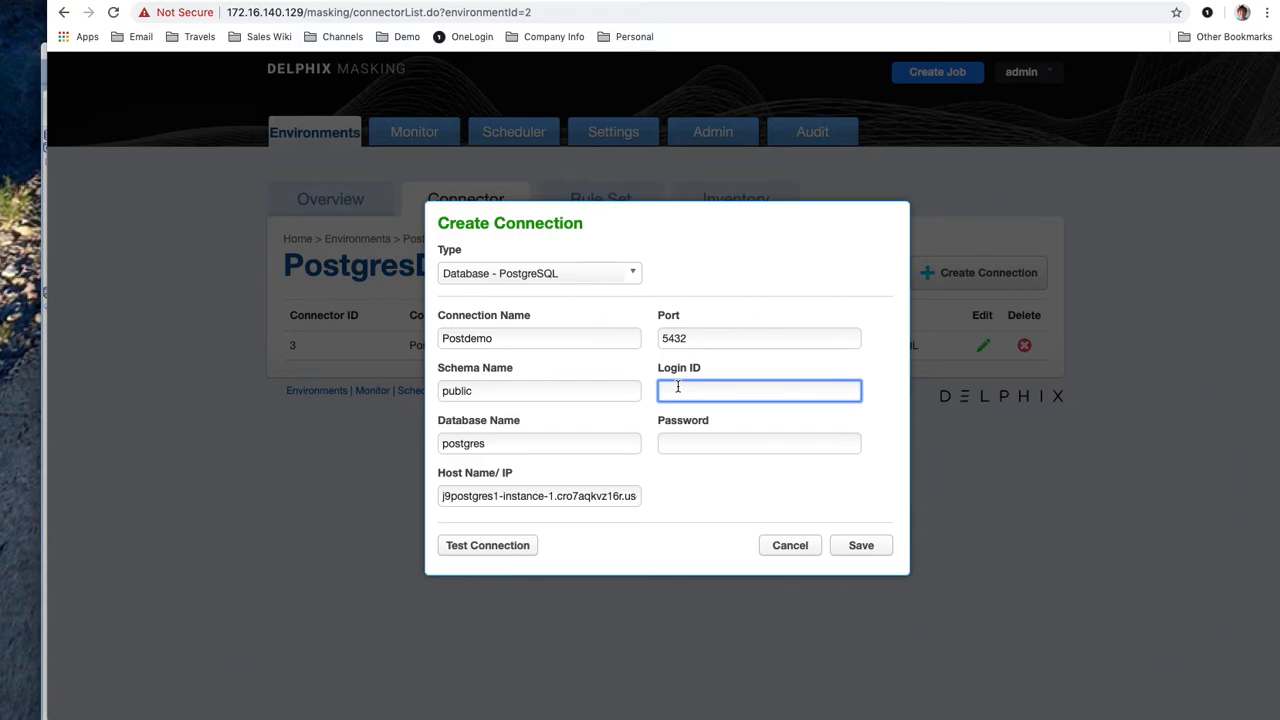
type("postgres")
left_click(694, 443)
type("****")
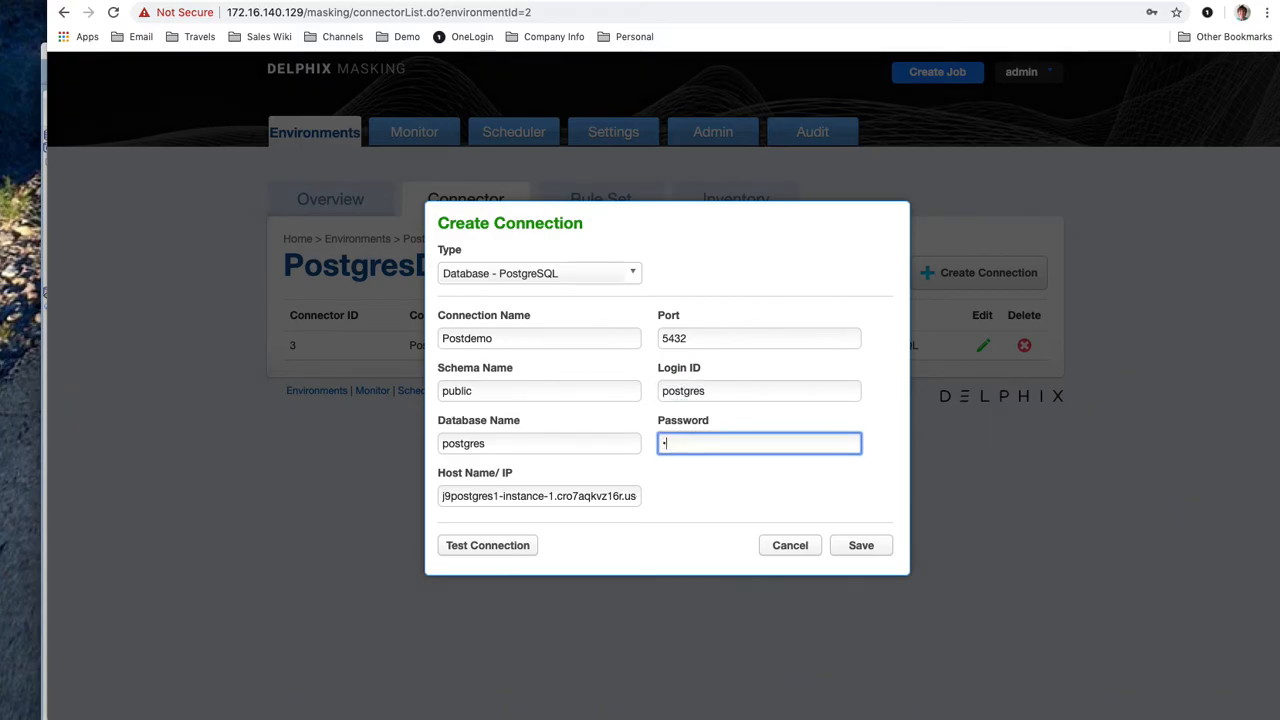
type("gr")
Retype the database password until the Postdemo connection test passes, then save the connector
left_click(508, 550)
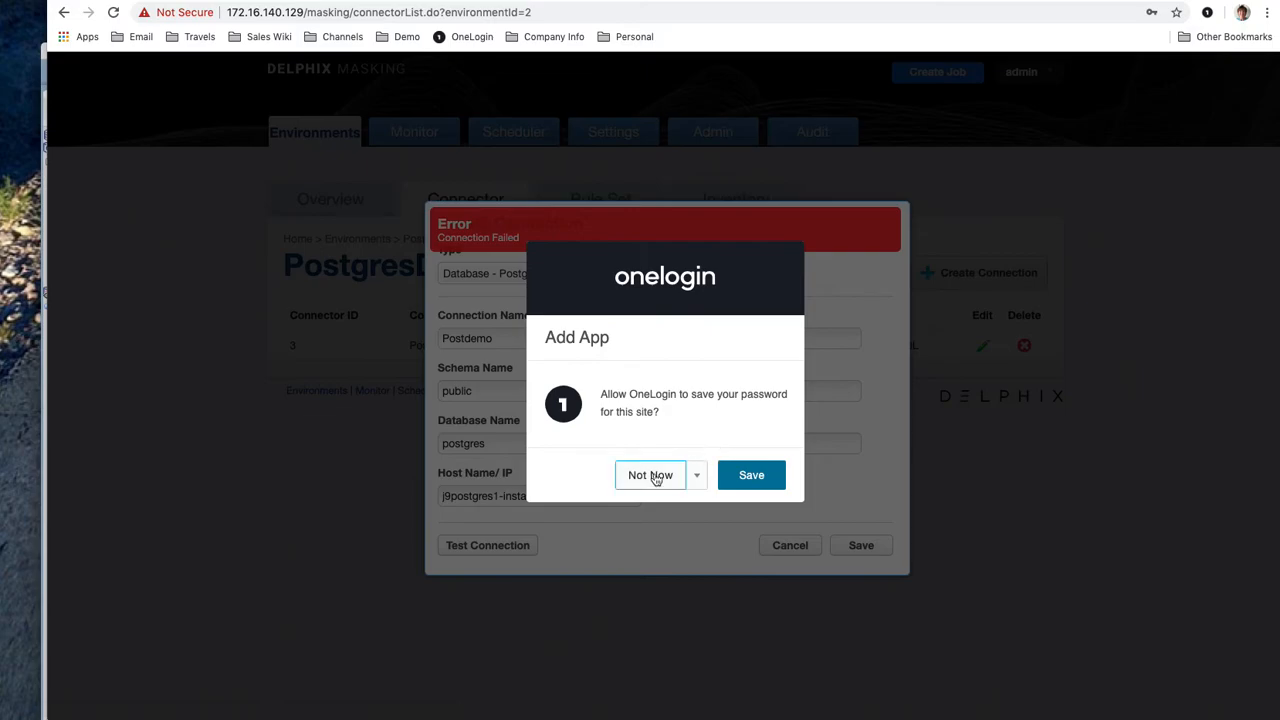
left_click(655, 476)
double_click(717, 446)
type("p••••res")
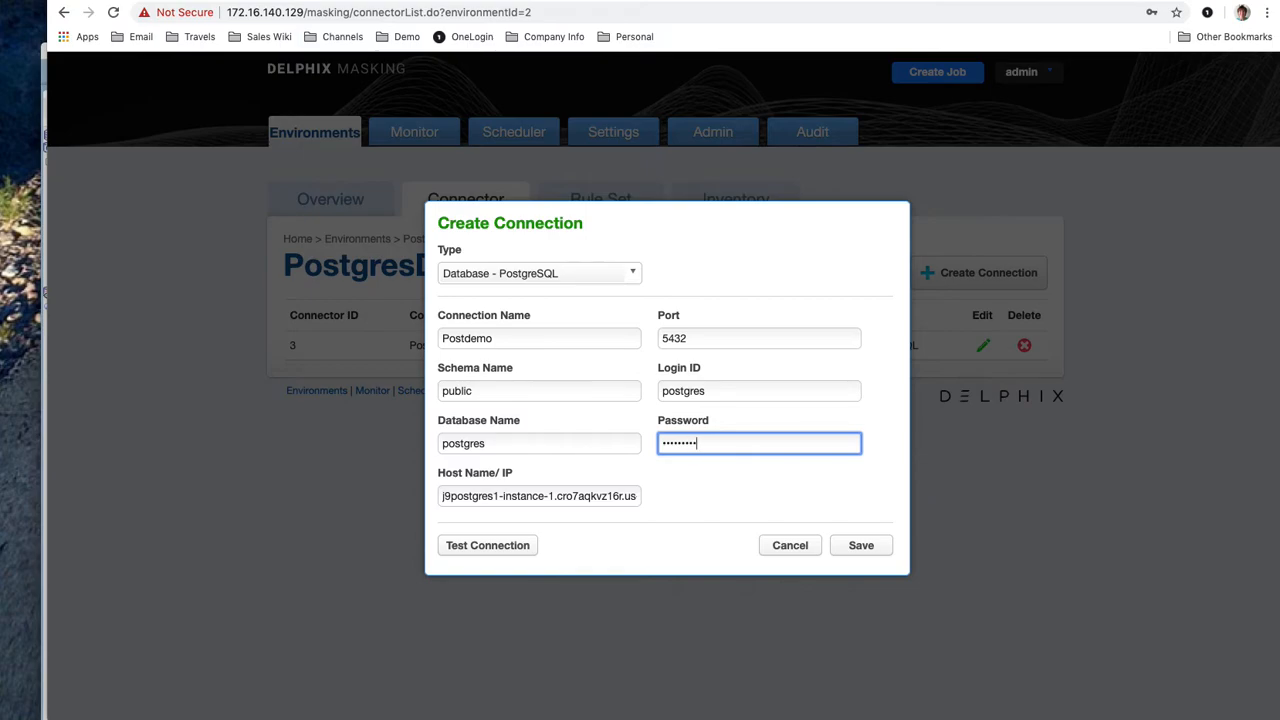
left_click(464, 548)
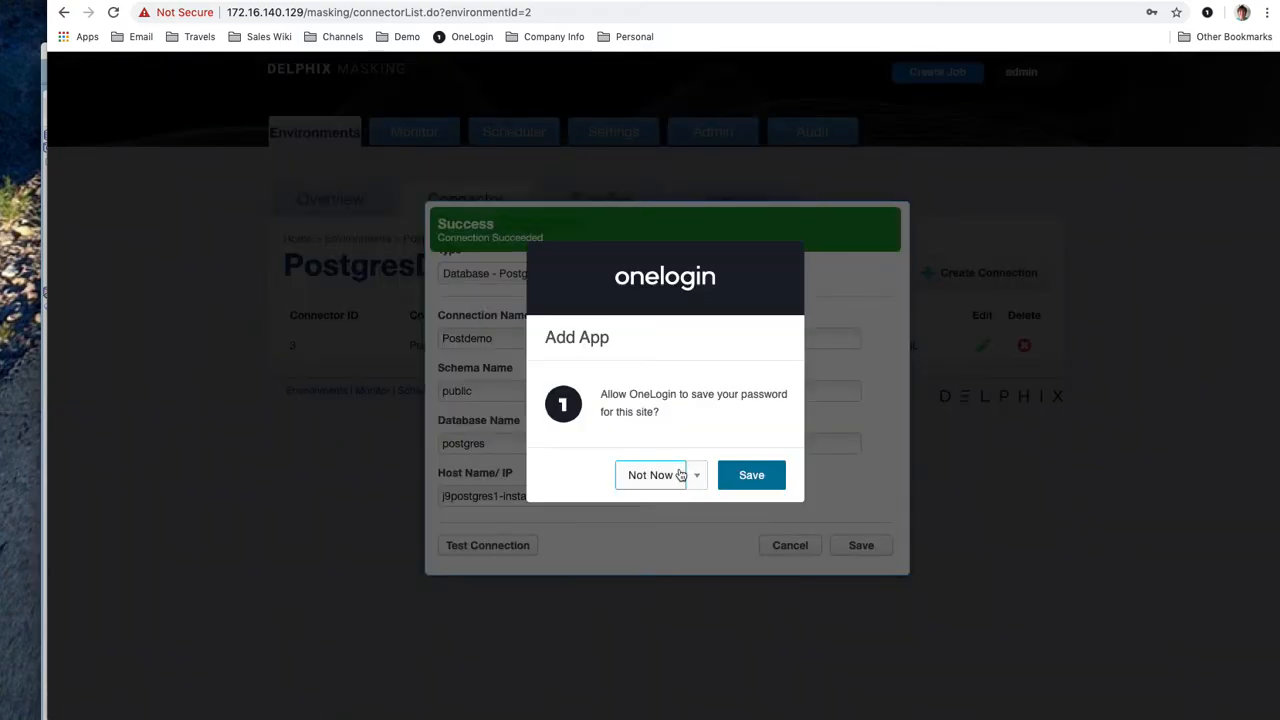
left_click(676, 477)
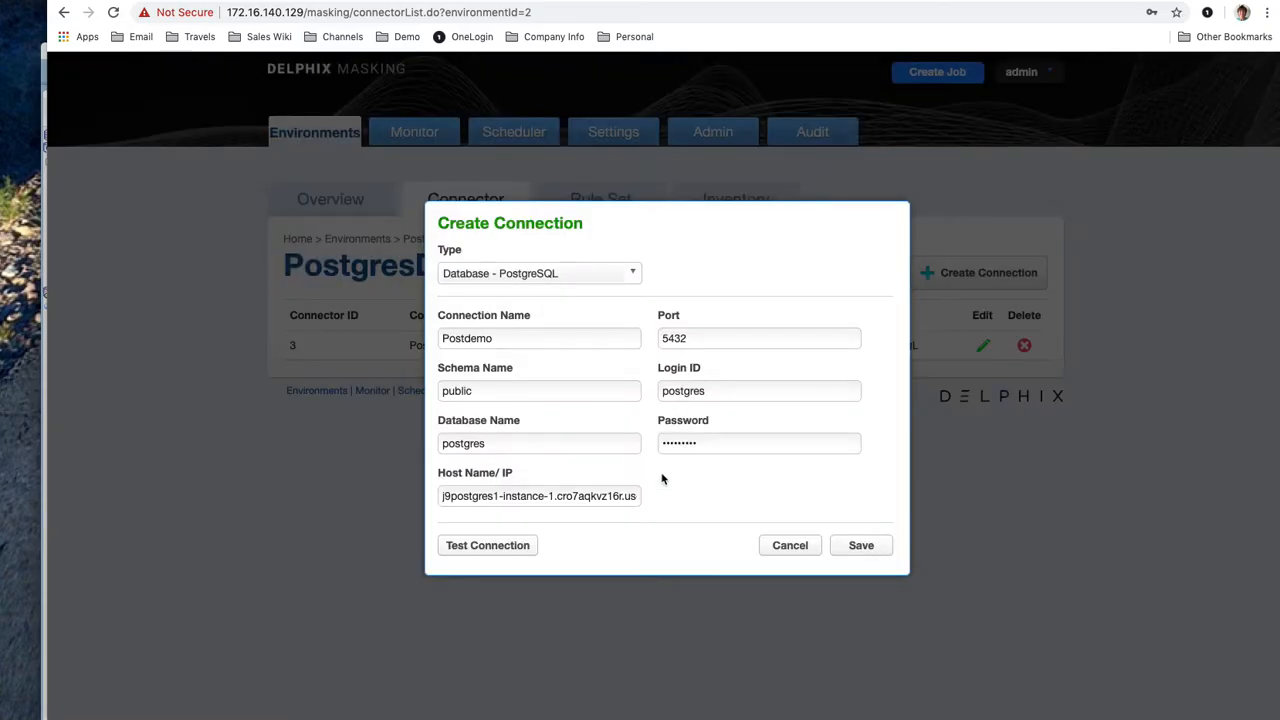
left_click(866, 548)
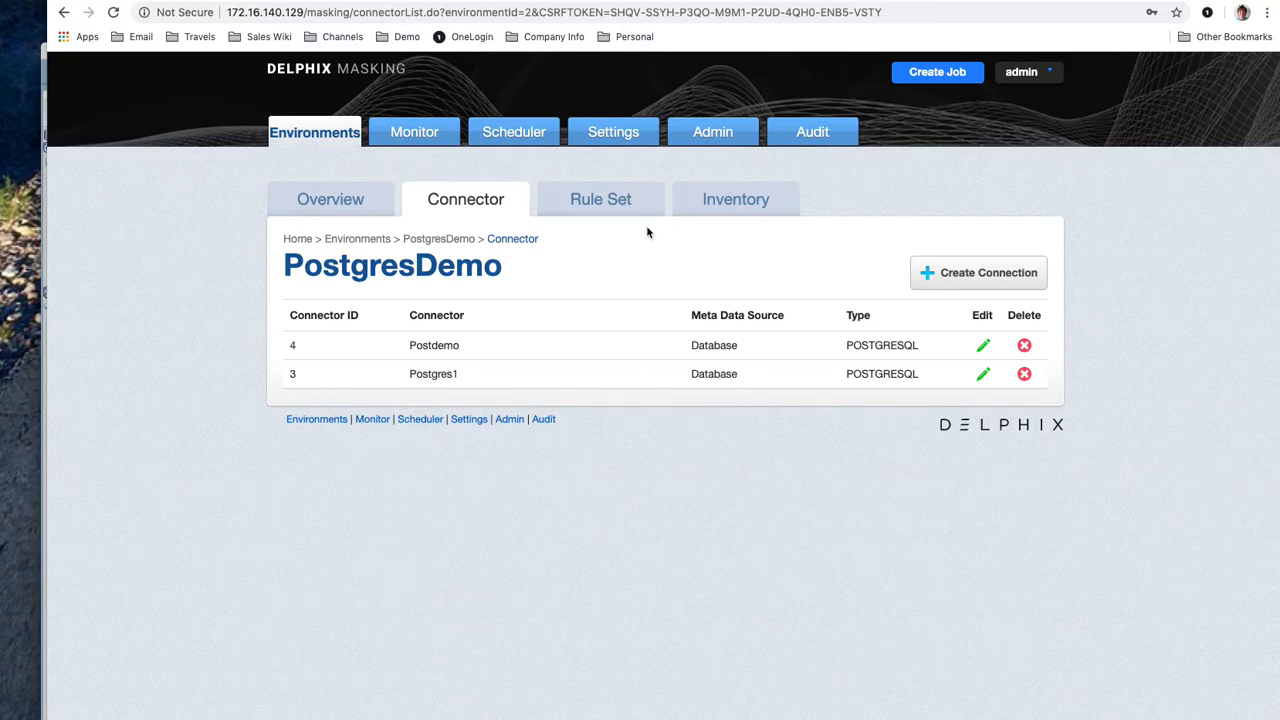
Open the Create Rule Set dialog from the PostgresDemo Rule Set tab
left_click(604, 201)
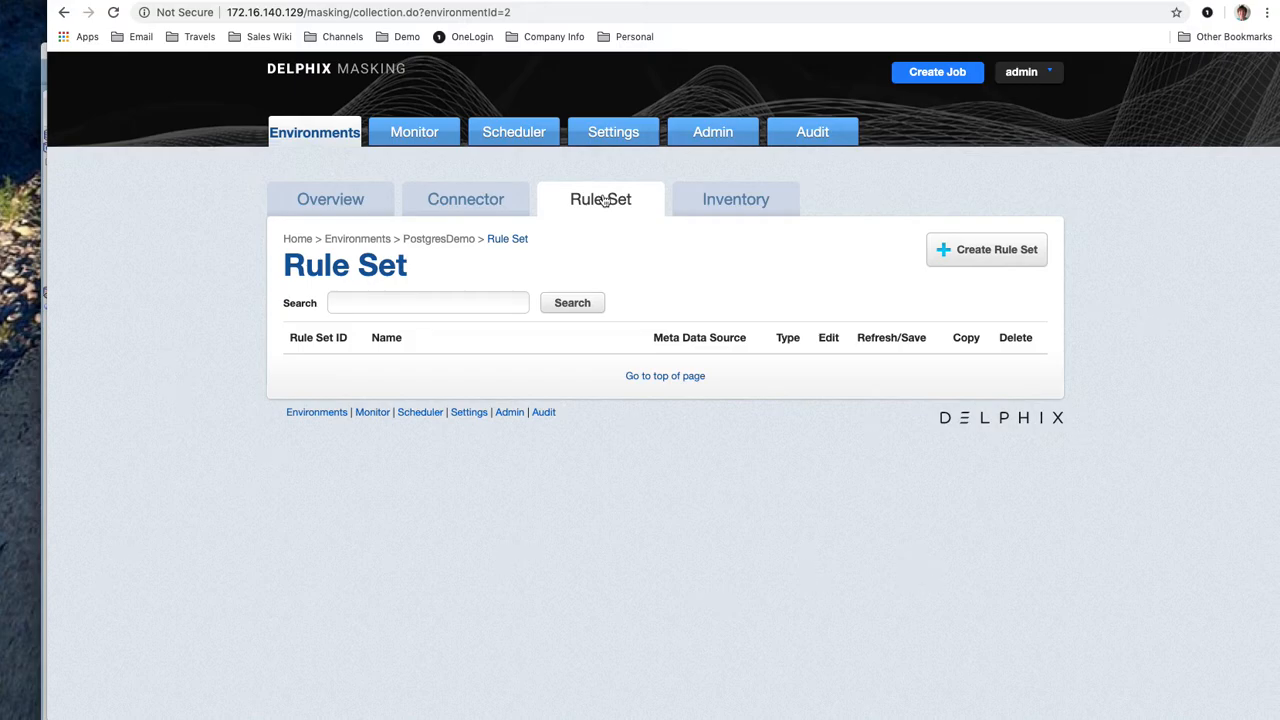
left_click(951, 257)
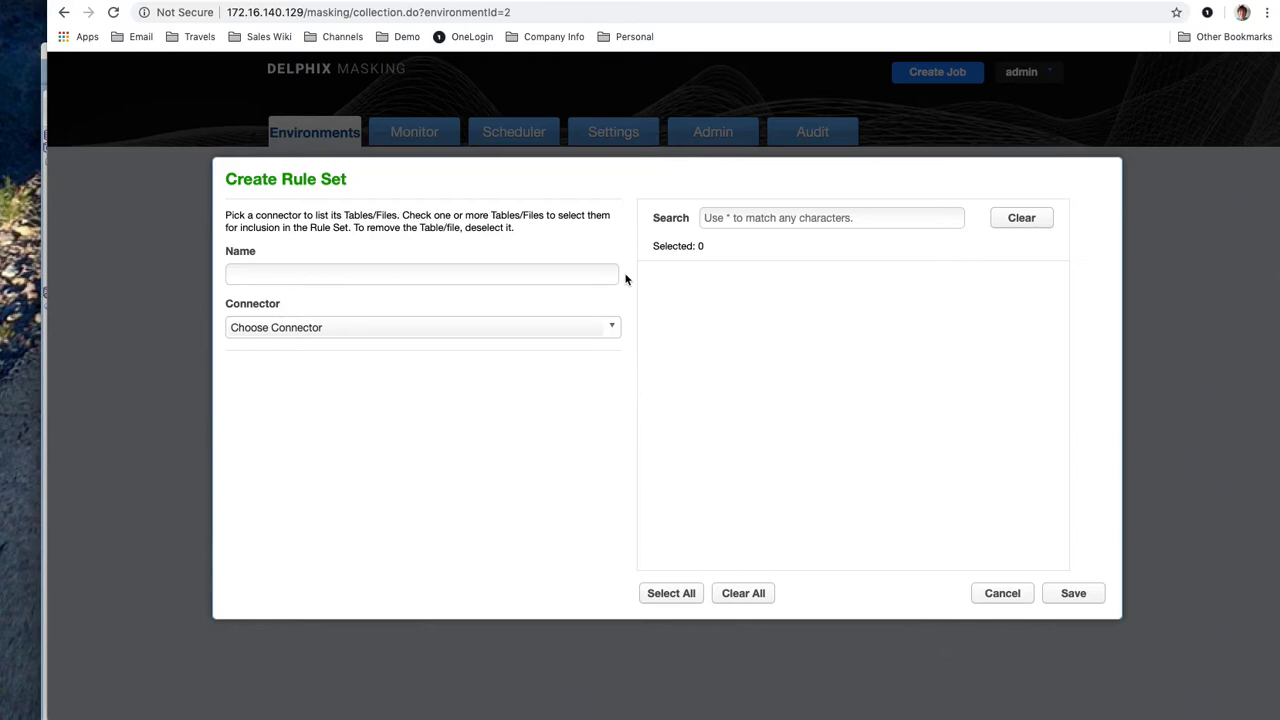
Save rule set PostgresRule on connector Postdemo with tables acctmgr and policy_pers
left_click(498, 277)
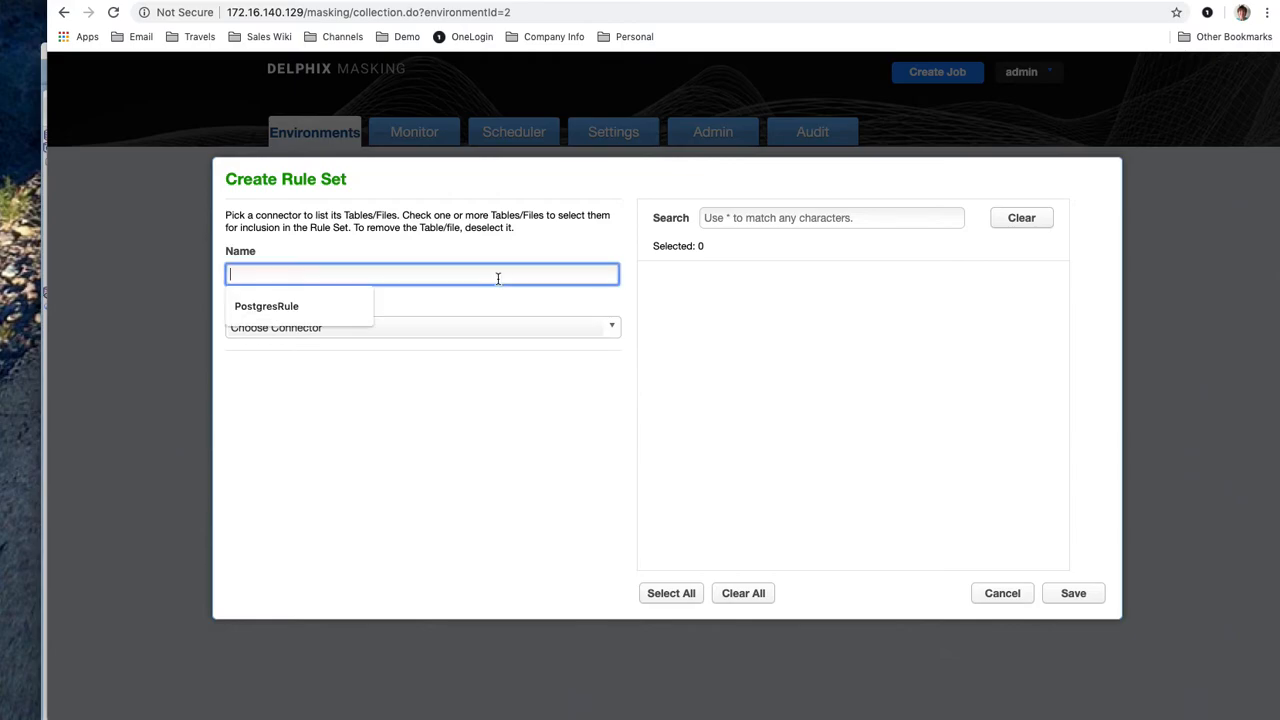
left_click(346, 307)
left_click(611, 335)
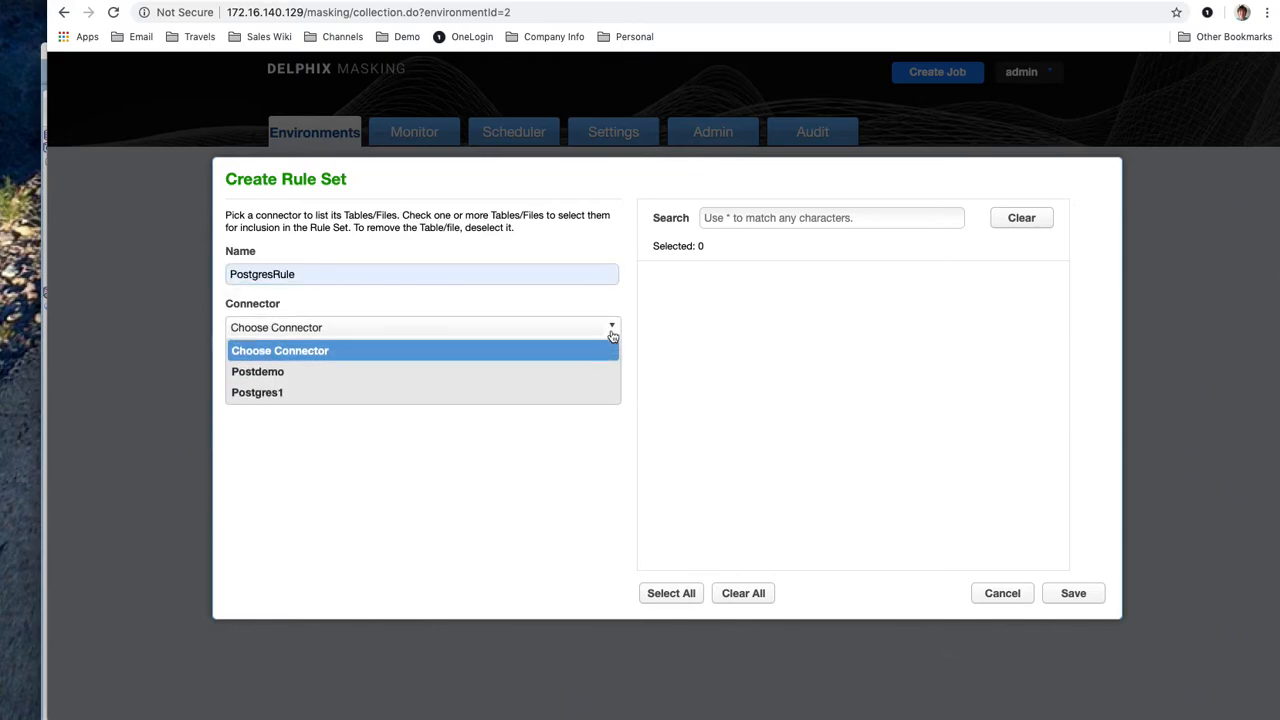
left_click(528, 371)
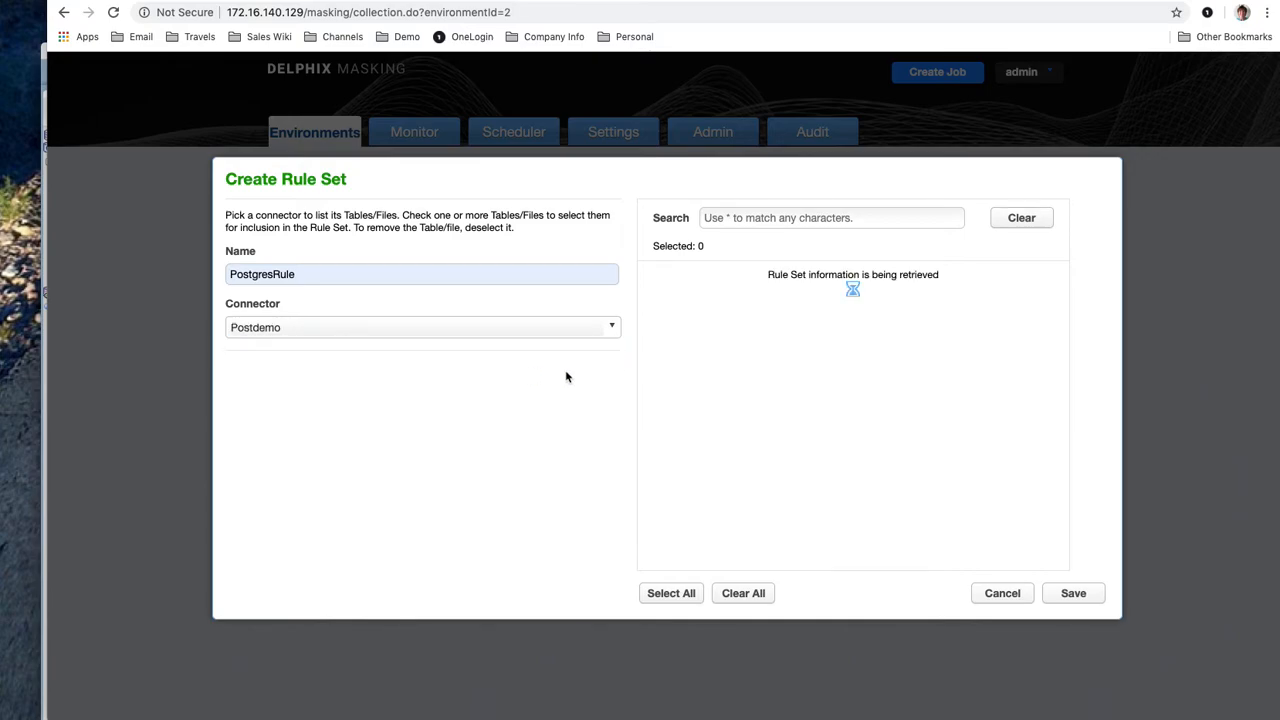
left_click(657, 278)
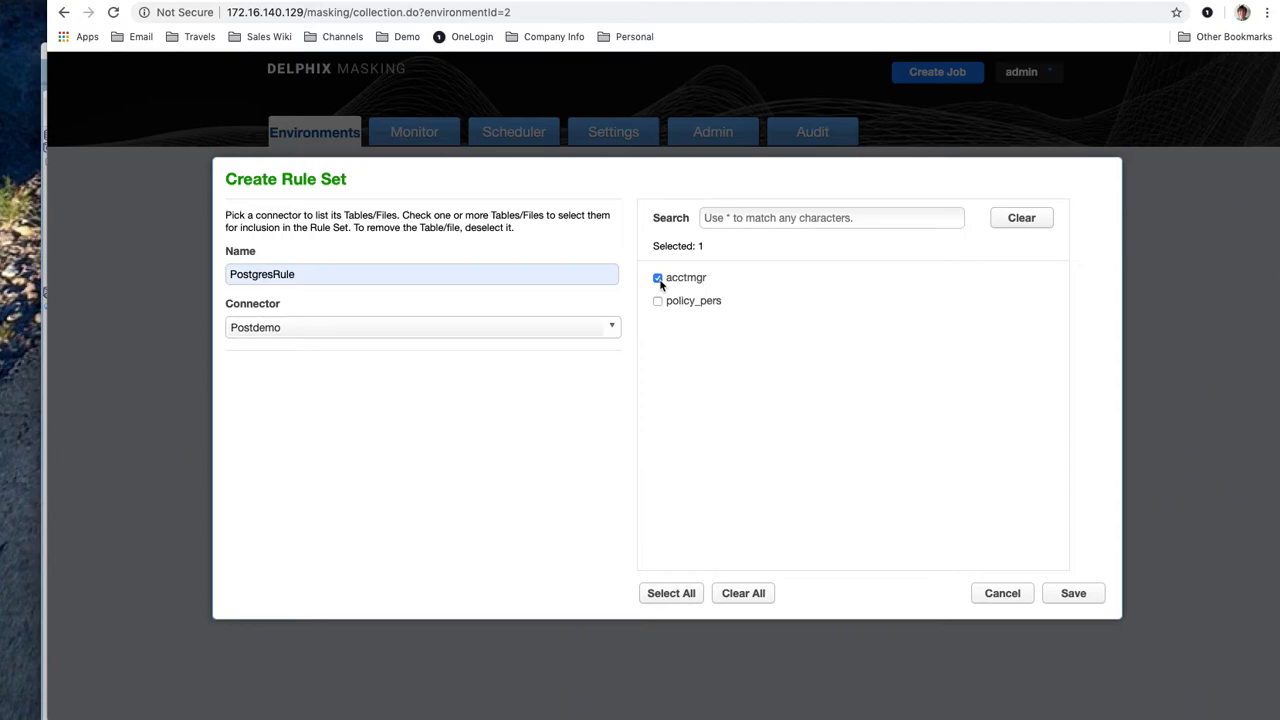
left_click(658, 302)
left_click(1071, 594)
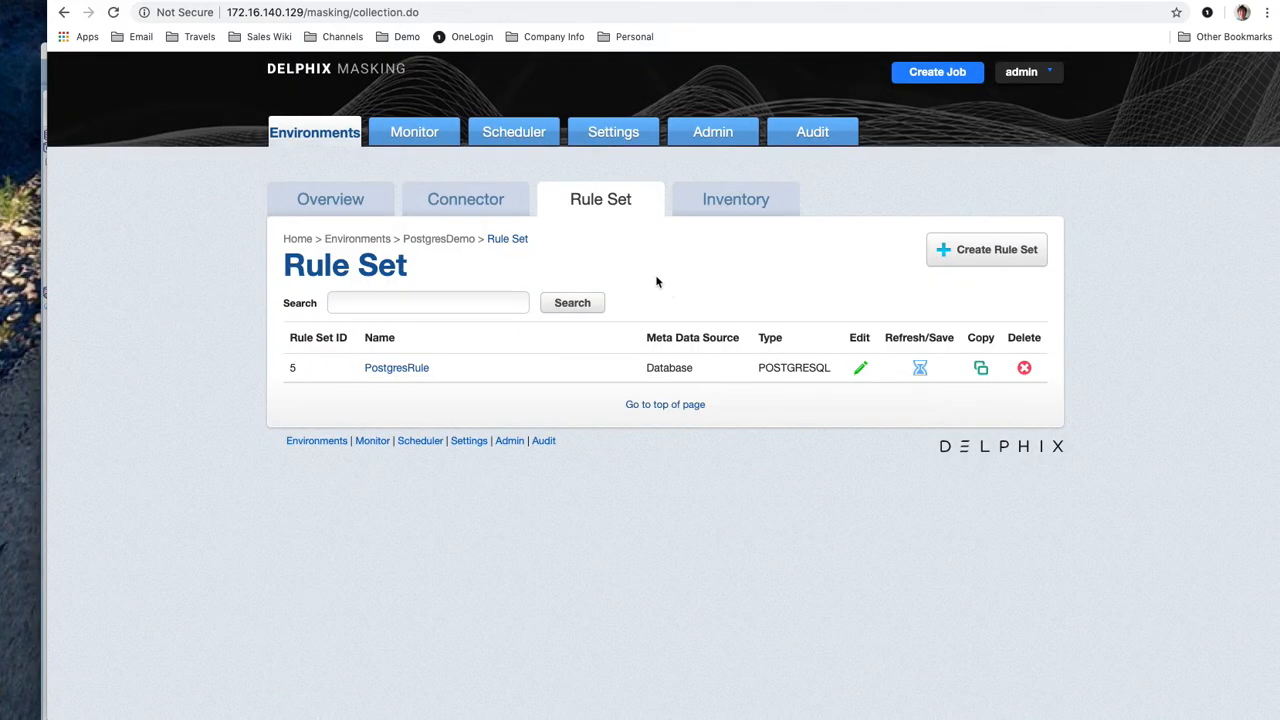
Create profile job PostgresProfile using rule set PostgresRule and the HIPAA profile set
left_click(325, 203)
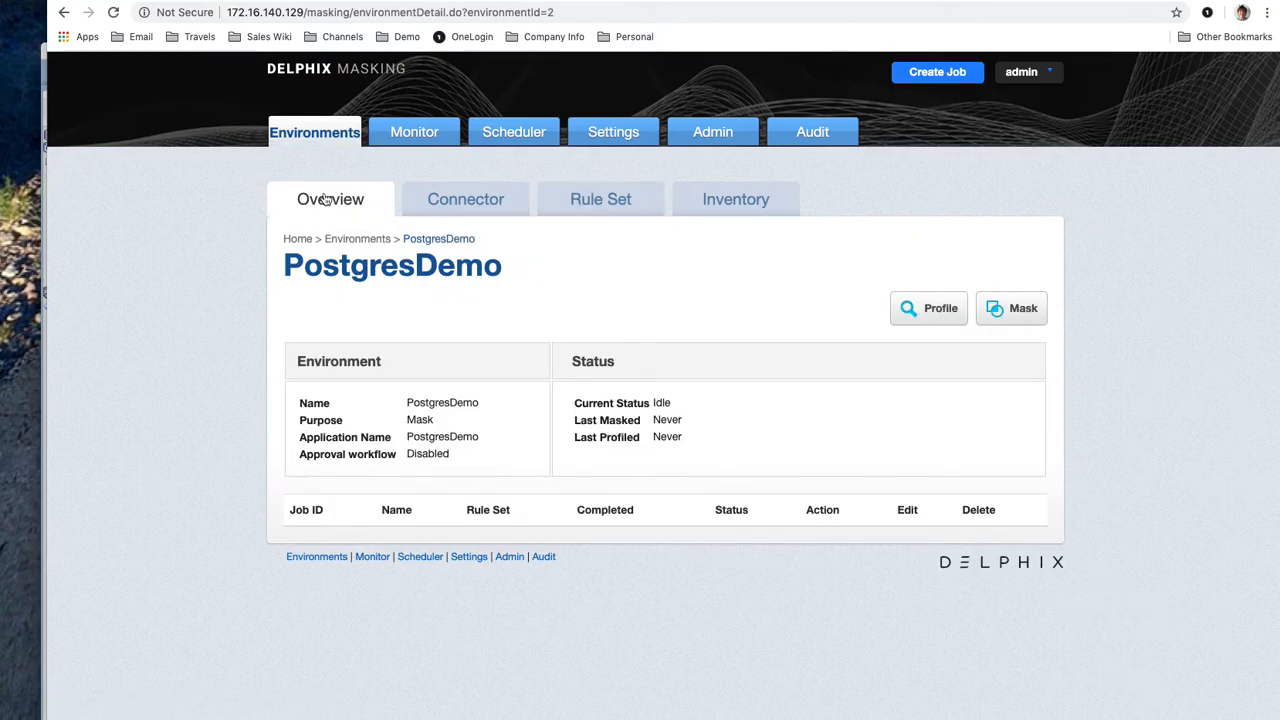
left_click(916, 310)
left_click(587, 268)
type("Post")
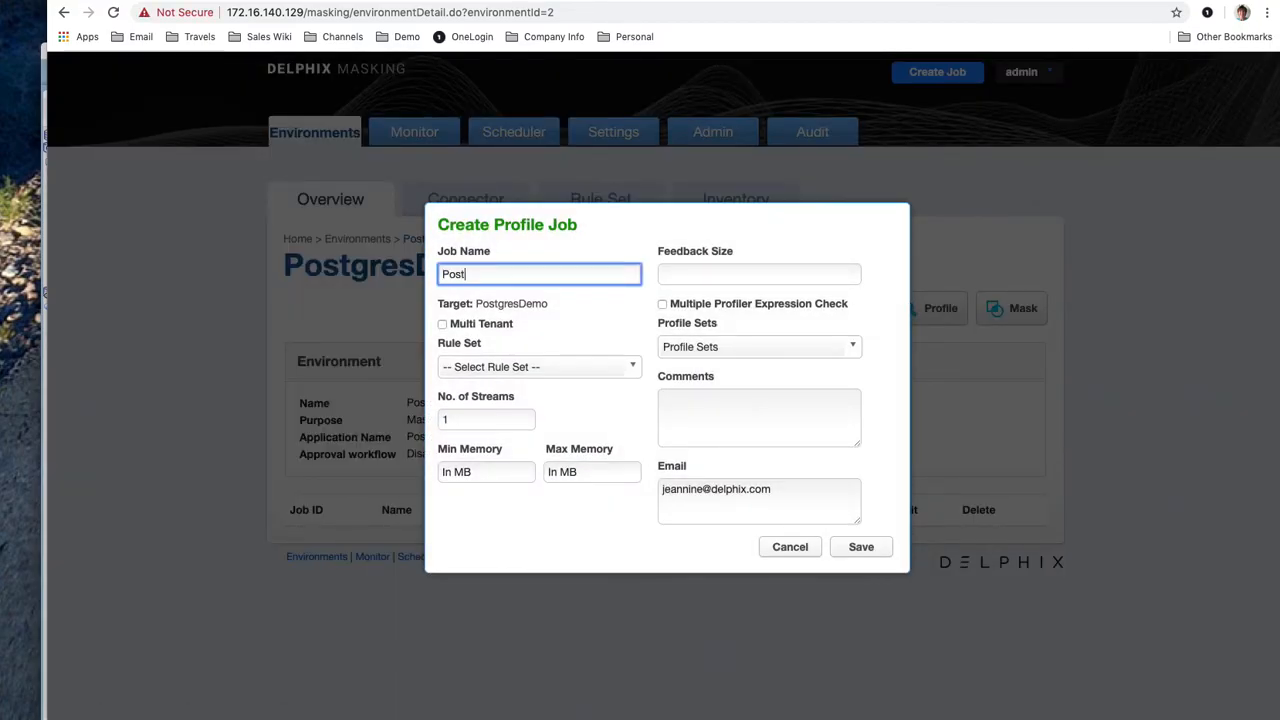
type("gresProfile")
left_click(632, 368)
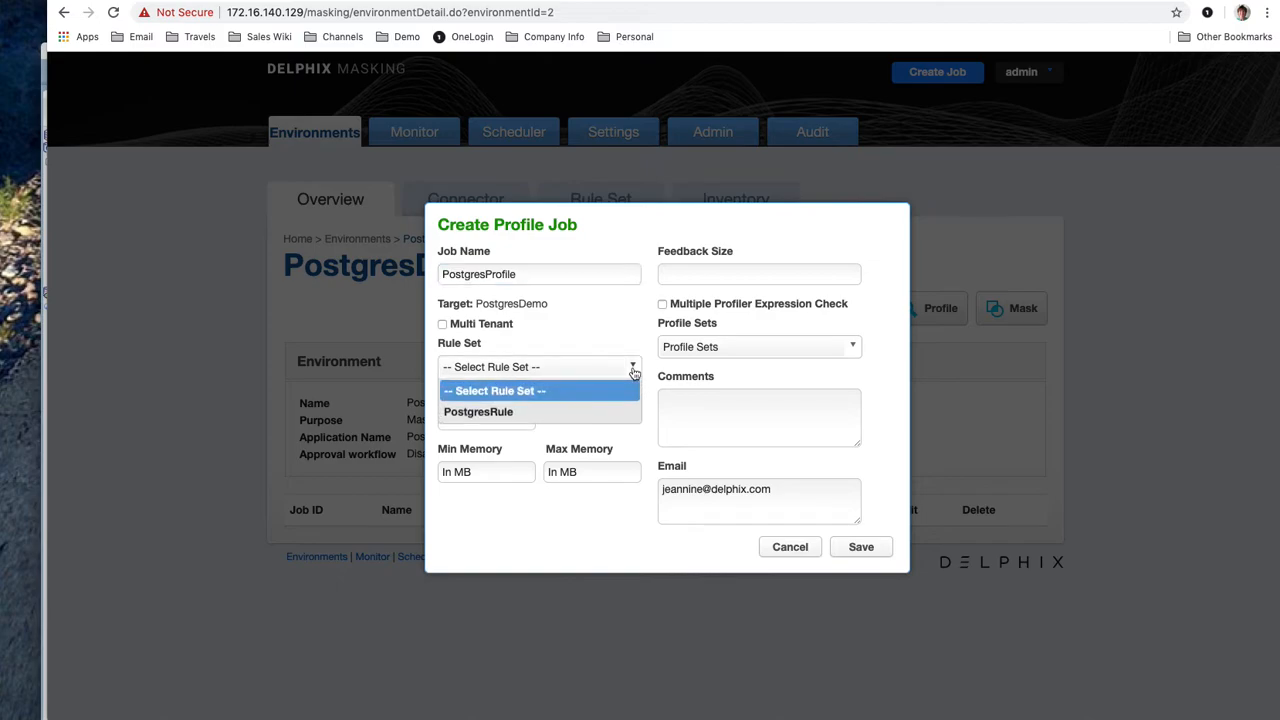
left_click(585, 413)
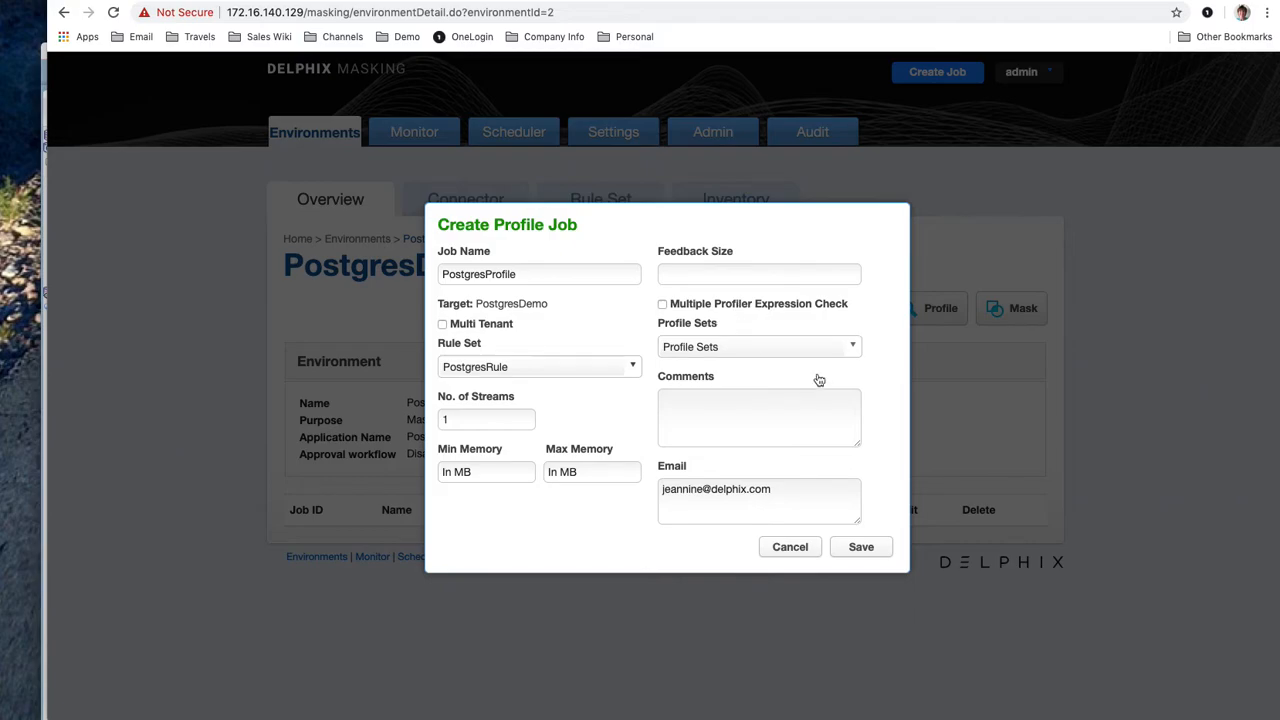
left_click(860, 349)
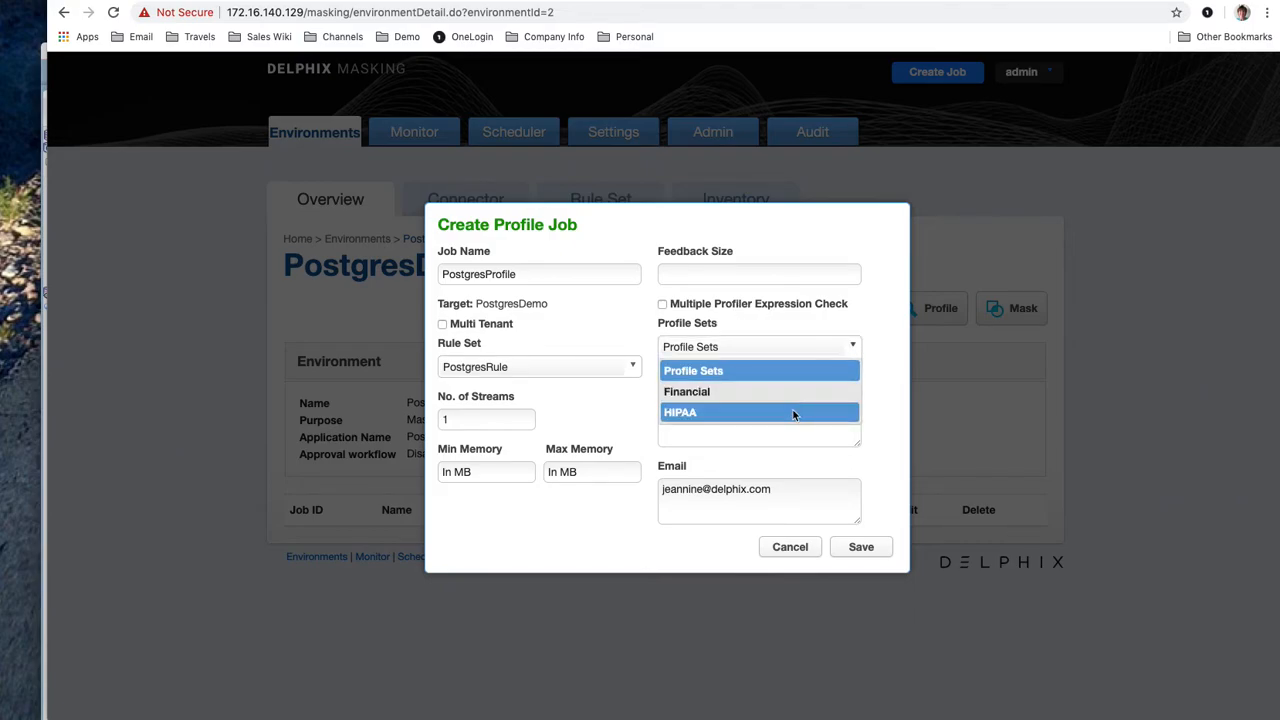
left_click(794, 412)
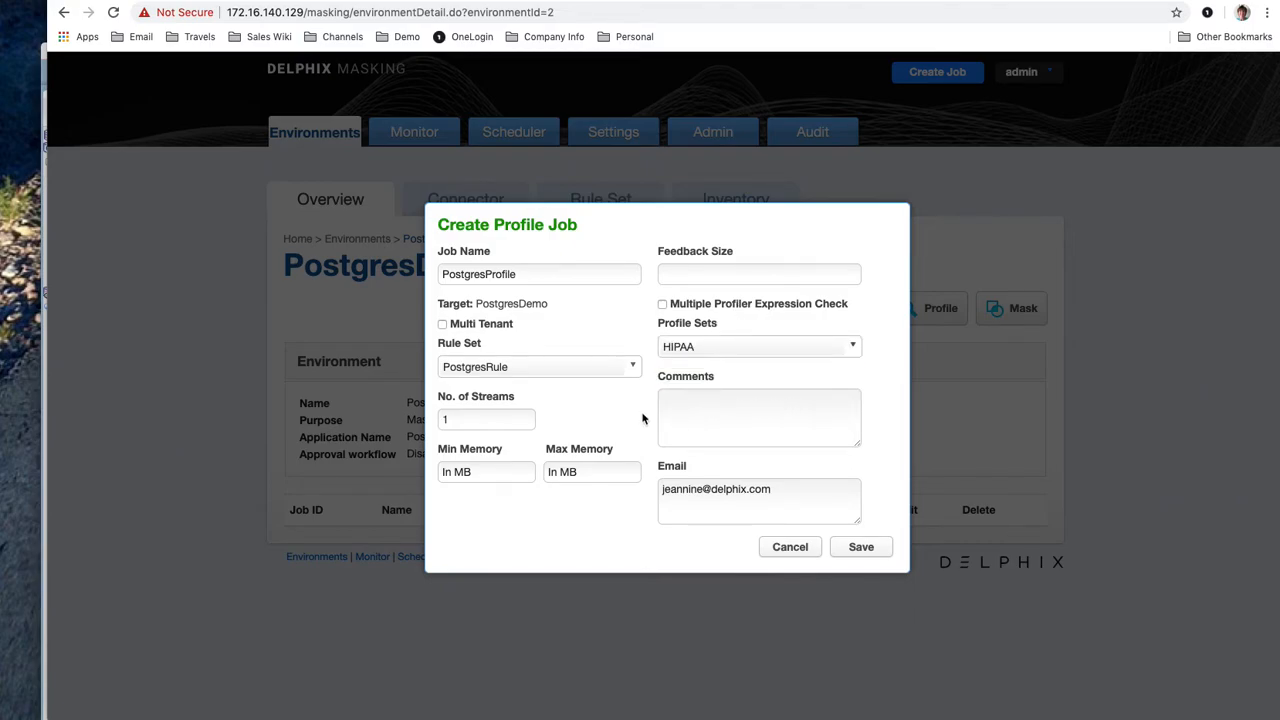
left_click(847, 549)
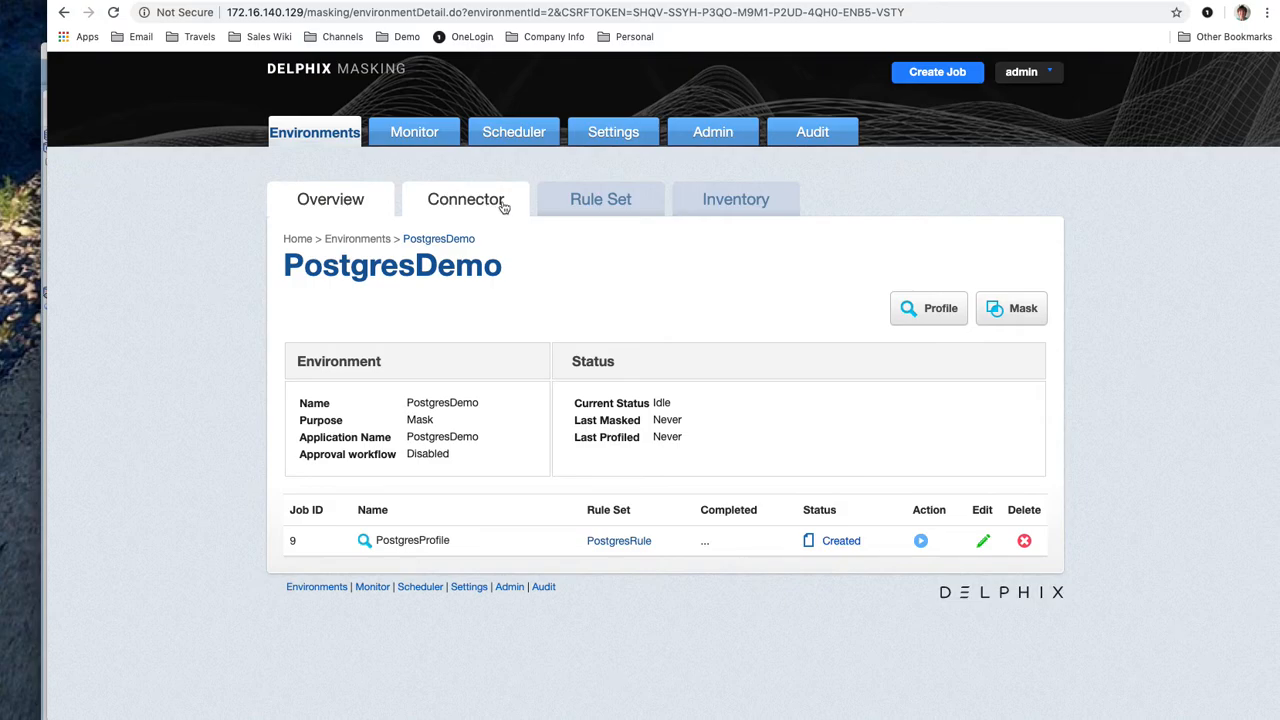
Run the PostgresProfile job from the environment overview
left_click(583, 209)
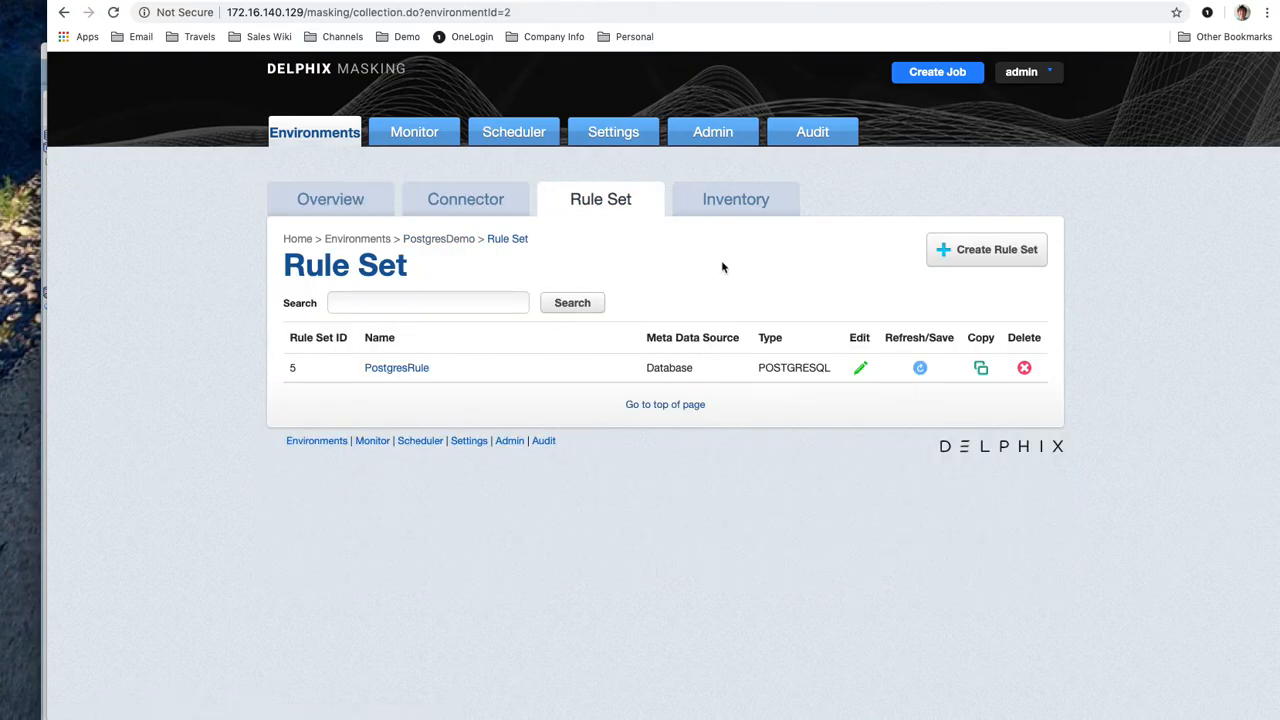
left_click(349, 209)
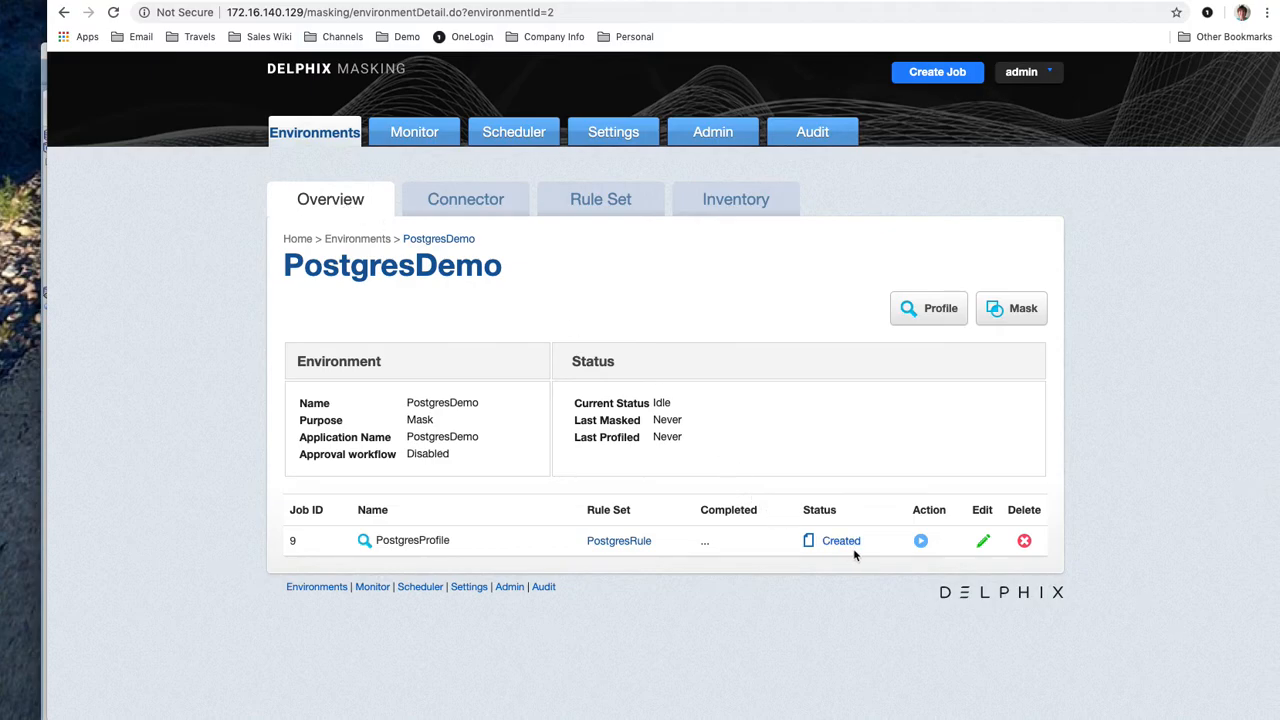
left_click(921, 541)
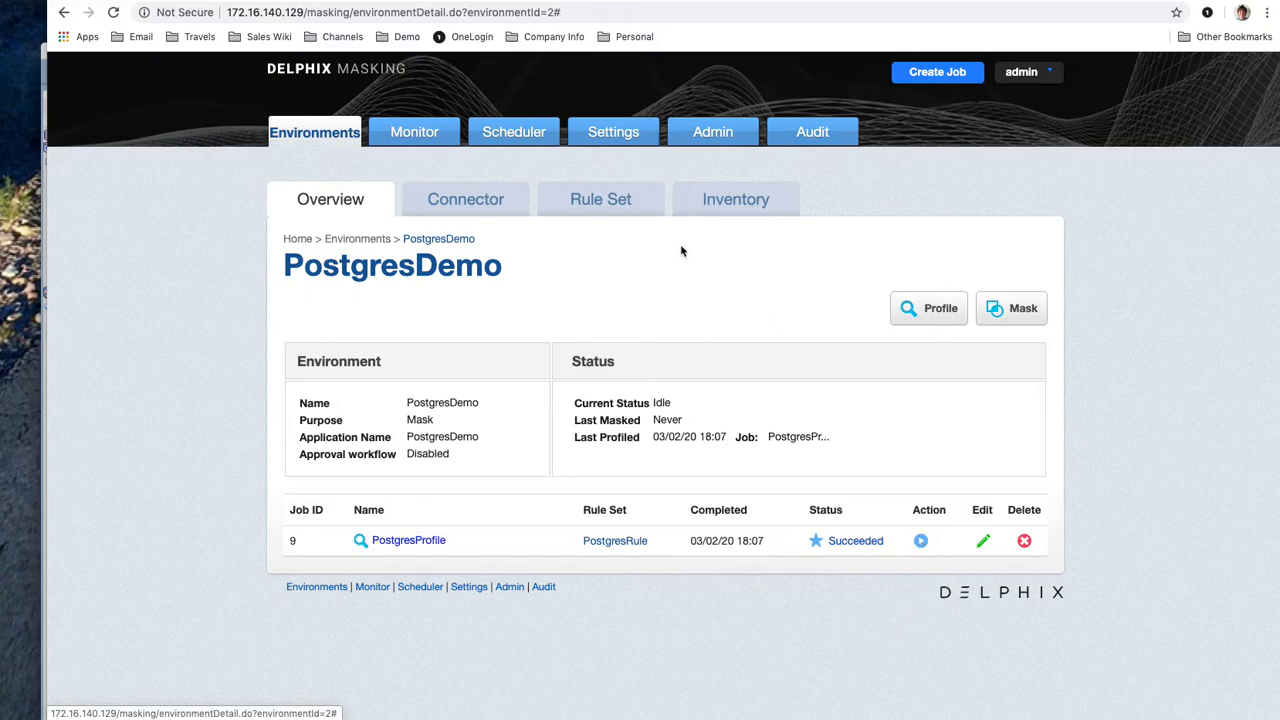
Open the PostgresRule inventory to see the acctmgr columns' assigned algorithms
left_click(597, 211)
left_click(710, 212)
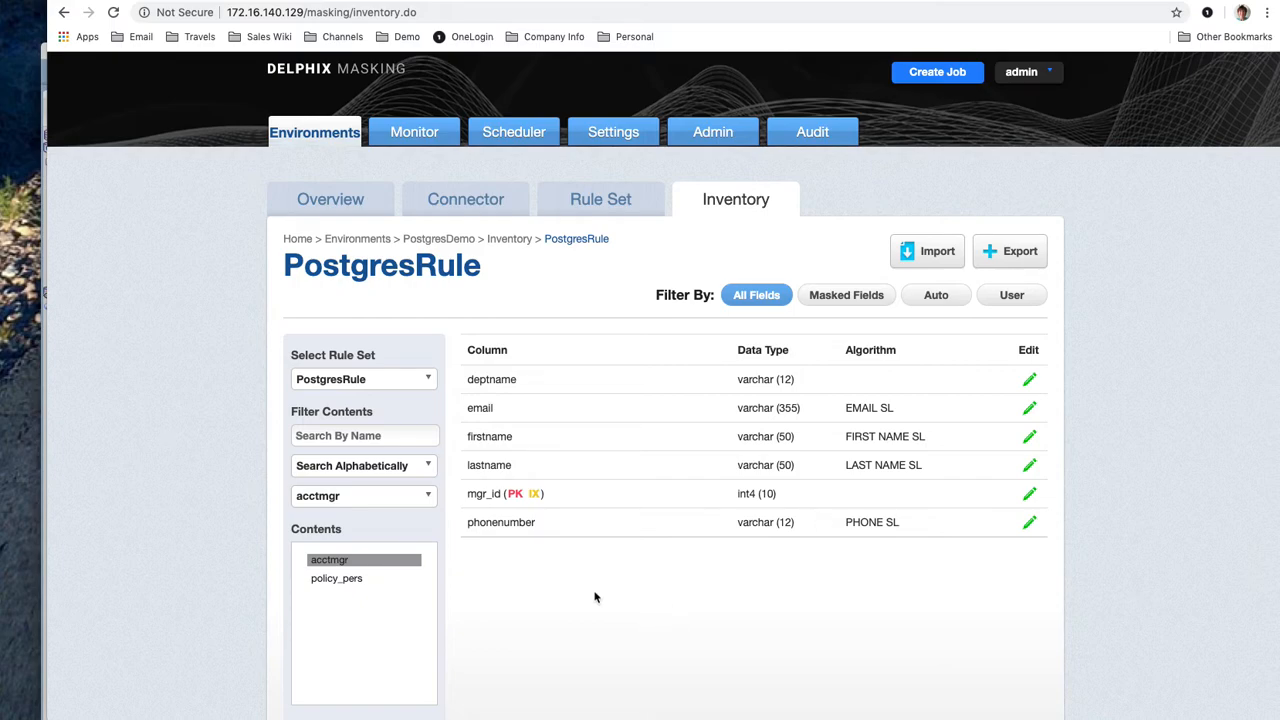
Switch between the policy_pers and acctmgr inventories, ending on policy_pers scrolled down
left_click(364, 580)
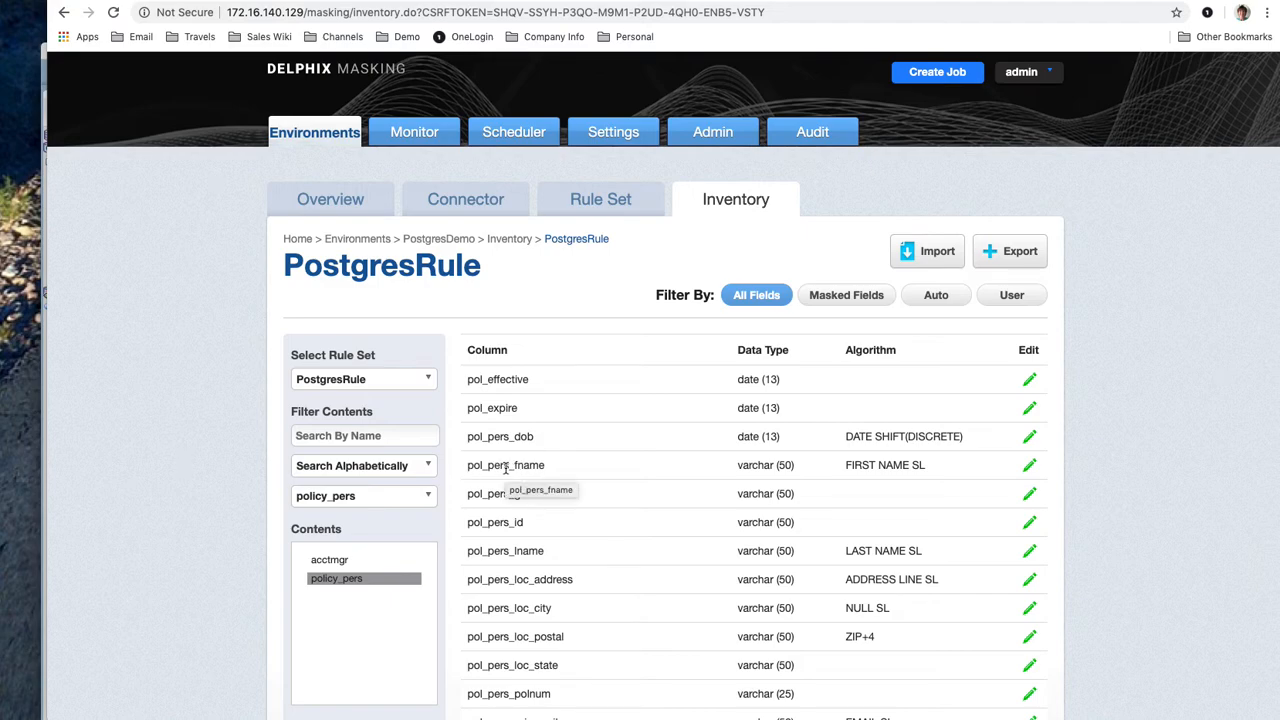
left_click(331, 562)
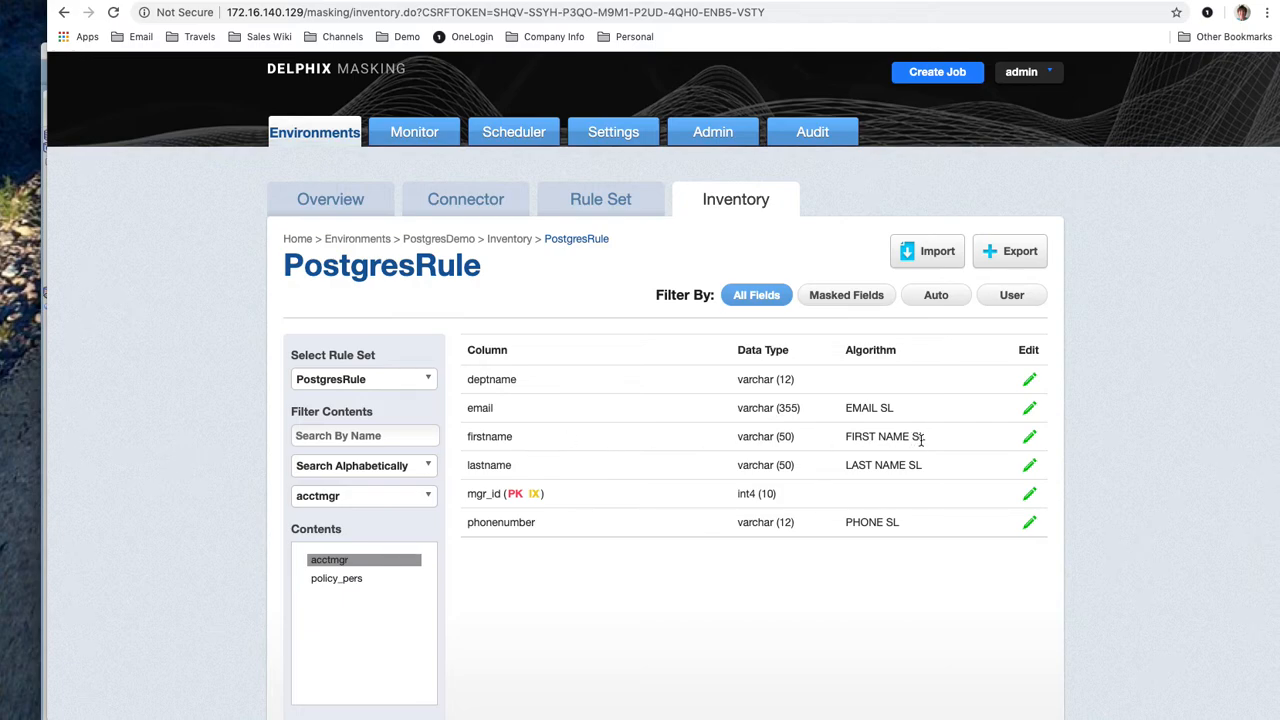
mouse_move(903, 433)
left_click(337, 580)
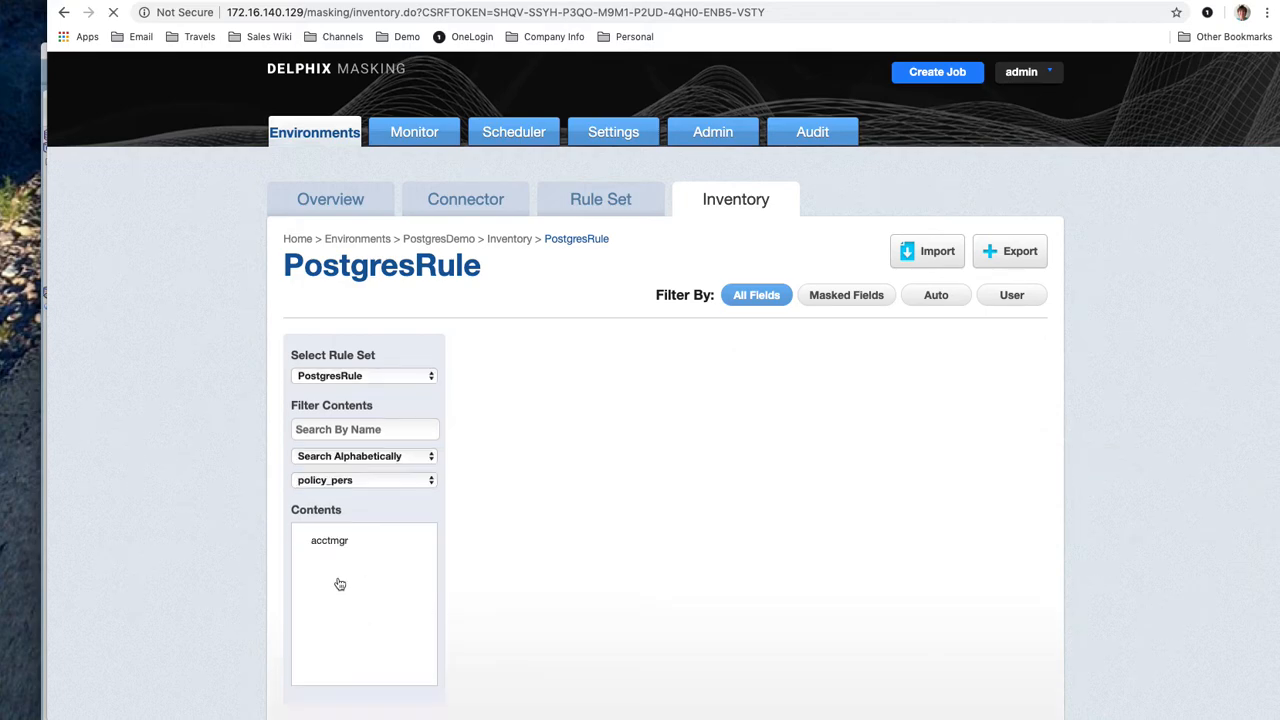
scroll(699, 516, "down", 2)
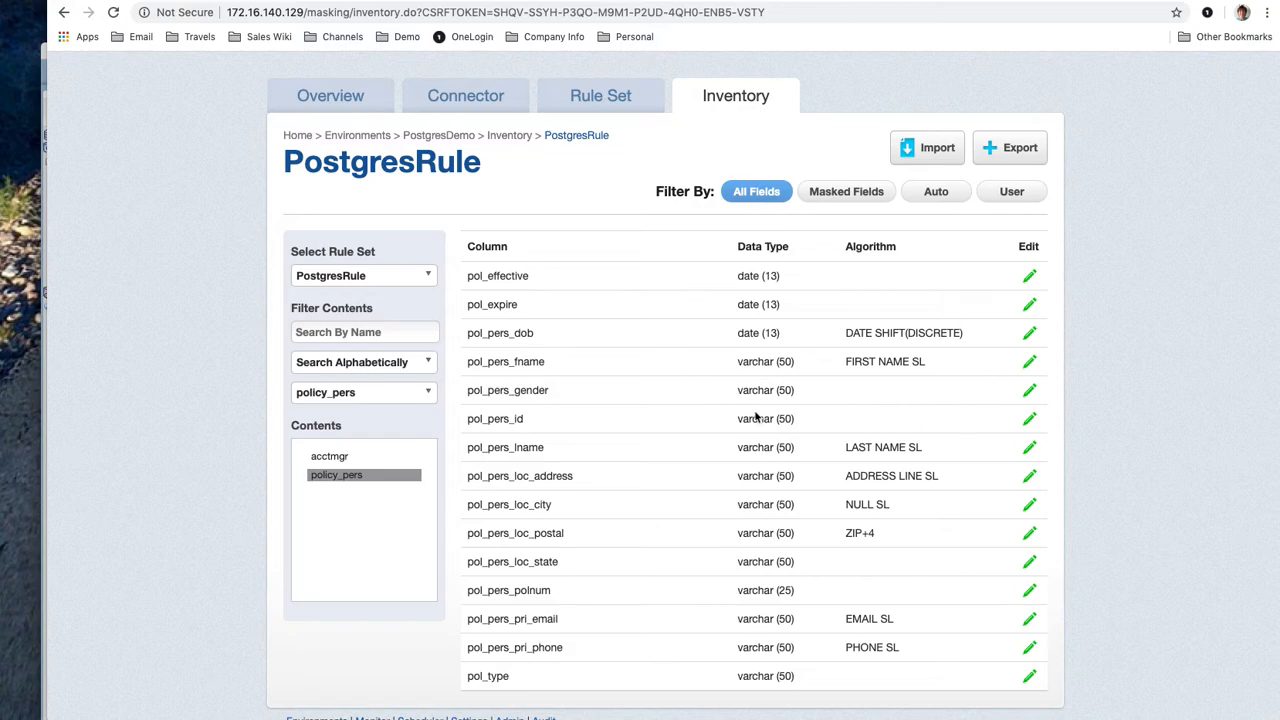
Clear the domain on pol_pers_loc_postal so it no longer uses the ZIP+4 algorithm
left_click(1030, 536)
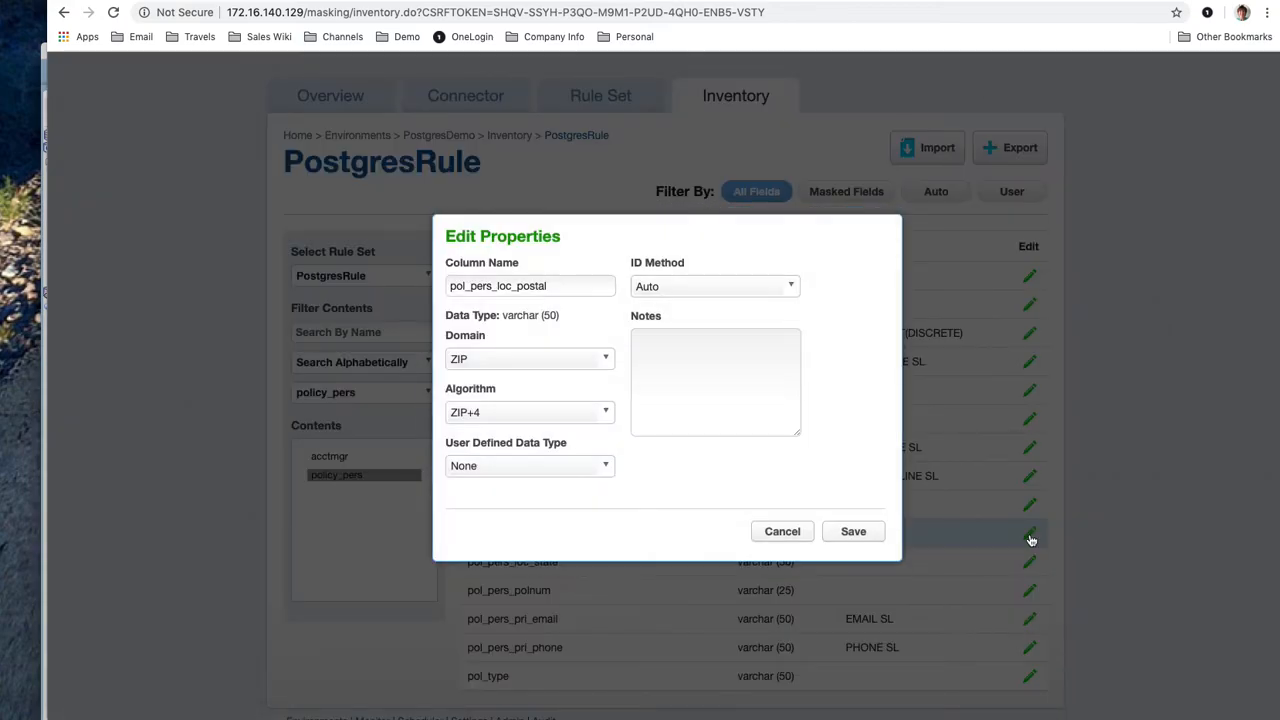
left_click(604, 359)
scroll(545, 435, "up", 15)
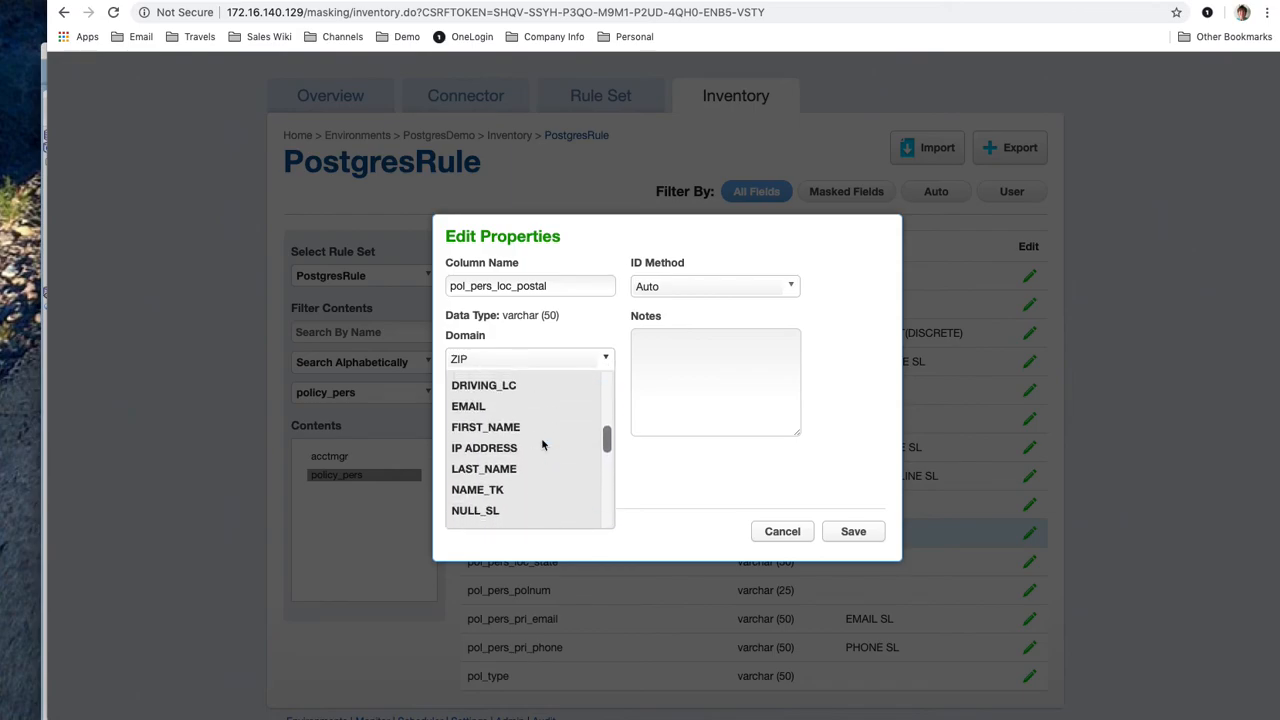
left_click(522, 384)
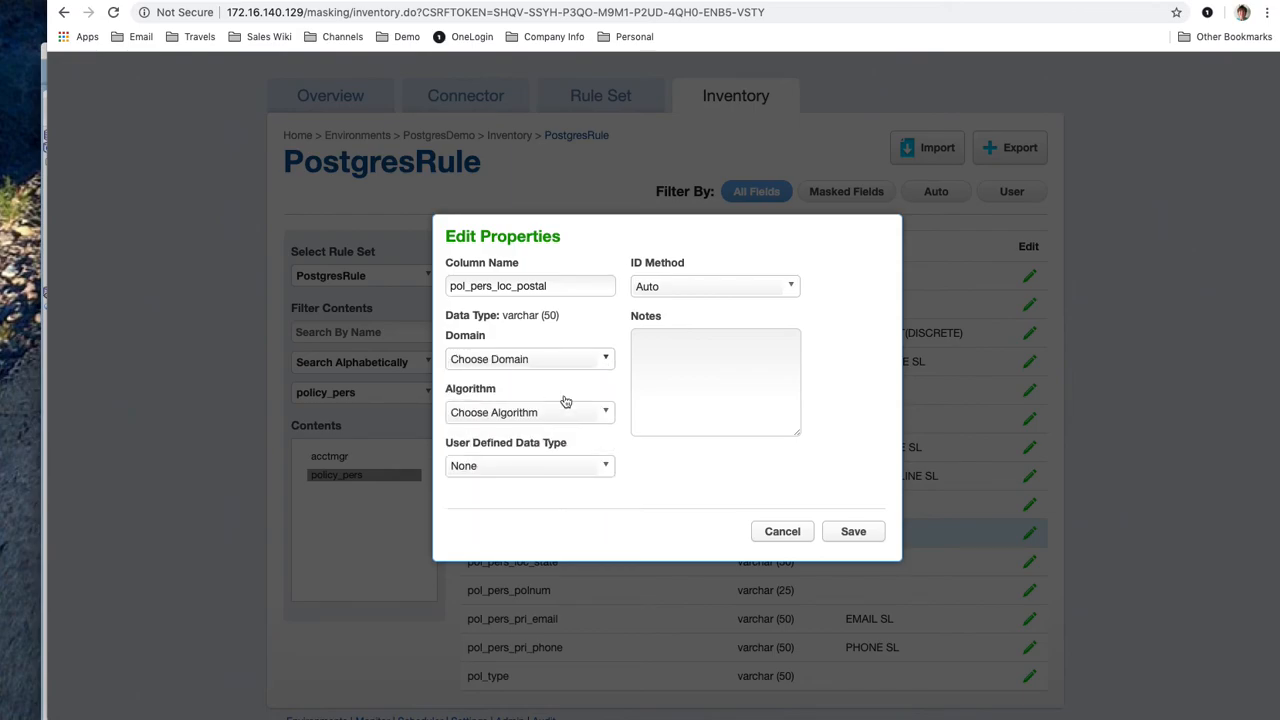
left_click(840, 533)
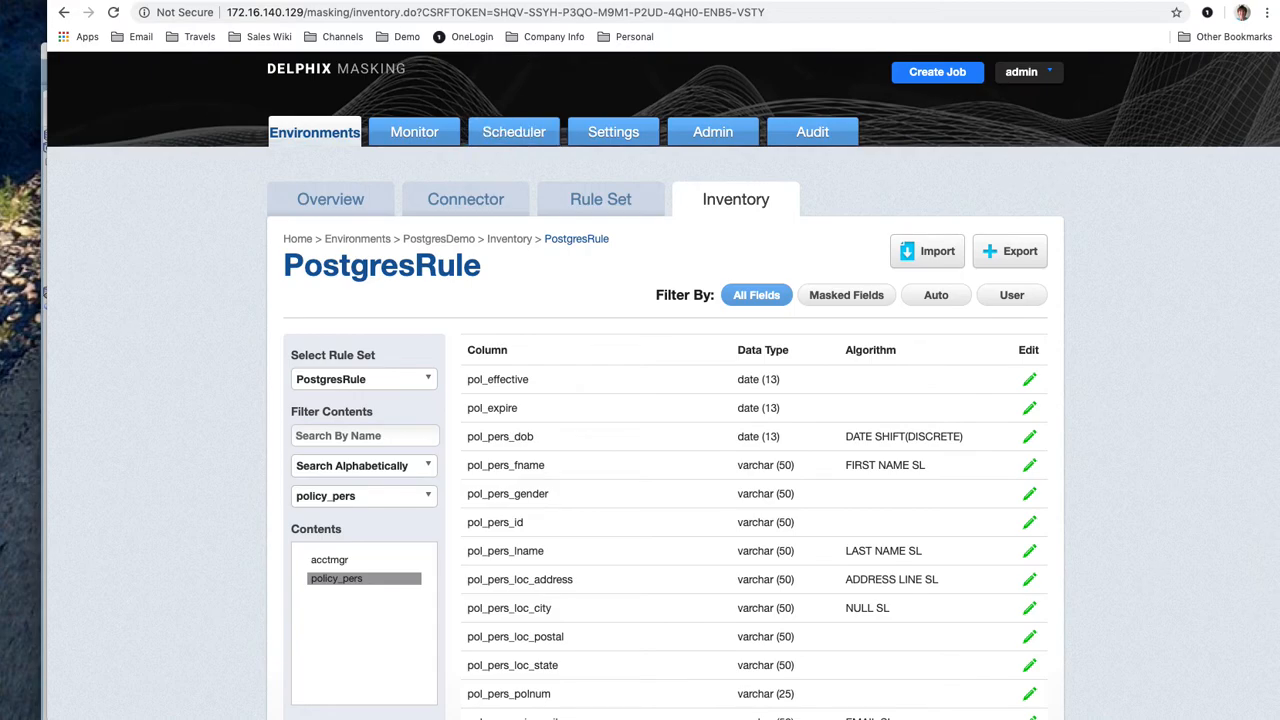
key("super+Tab")
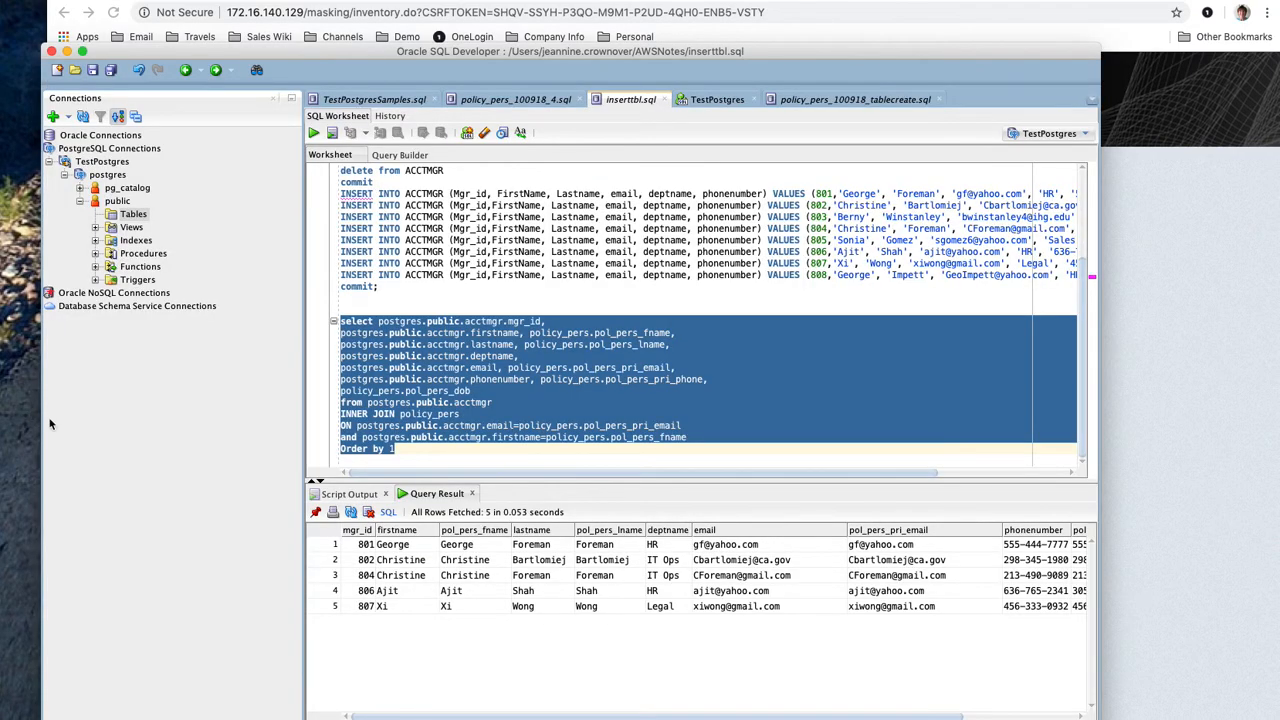
Re-run the acctmgr–policy_pers join query in SQL Developer to view the unmasked data
left_click(313, 133)
left_click(260, 1)
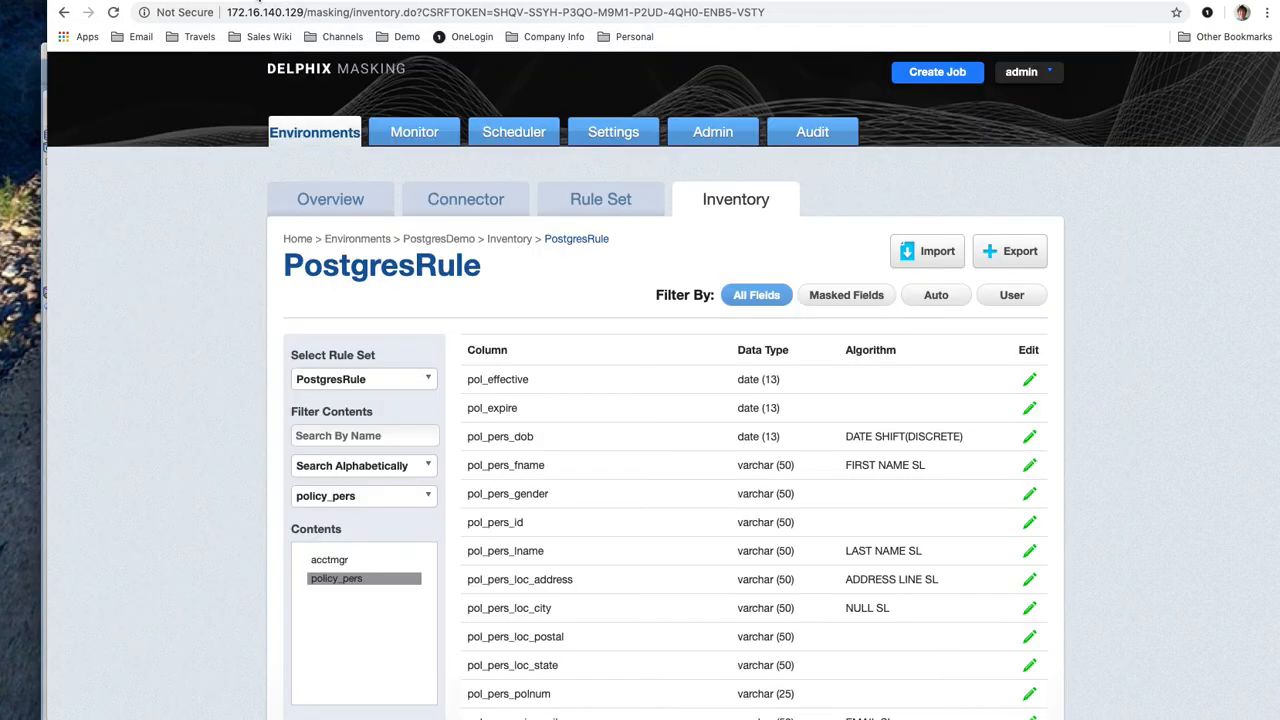
From the PostgresDemo overview, start a masking job named maskPostgres using In-Place masking
left_click(335, 202)
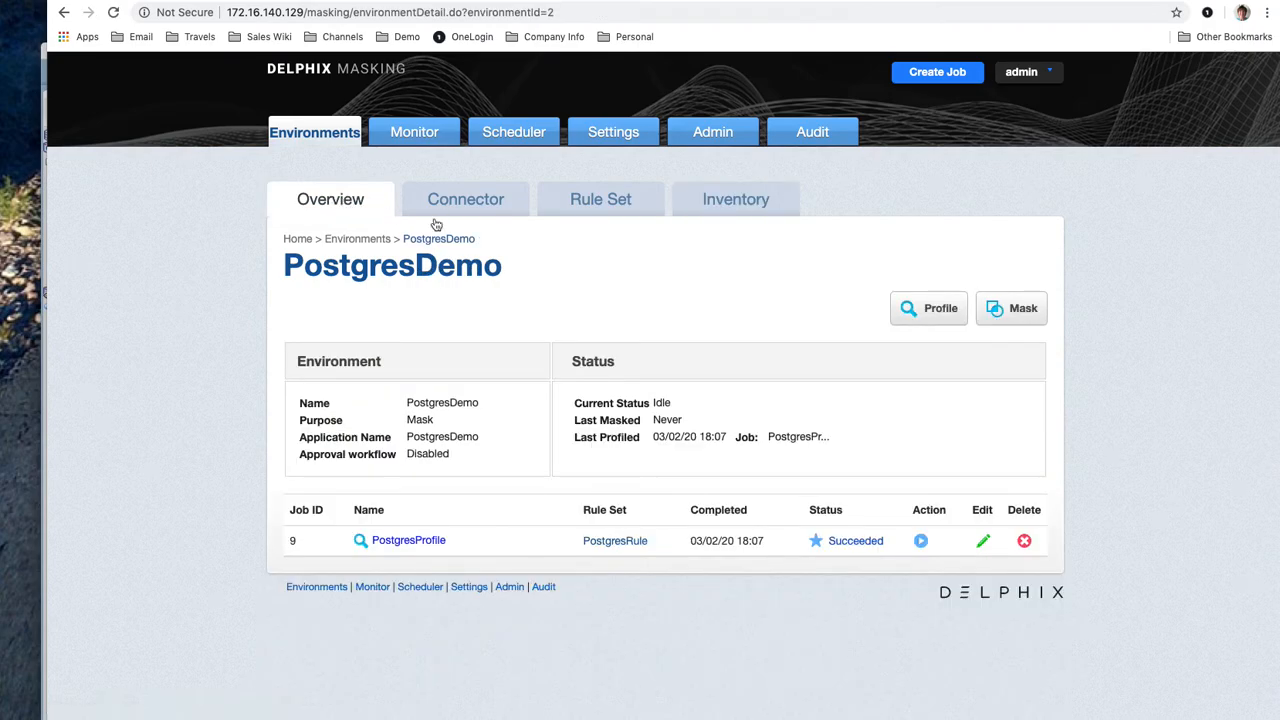
left_click(995, 314)
left_click(531, 214)
type("mas")
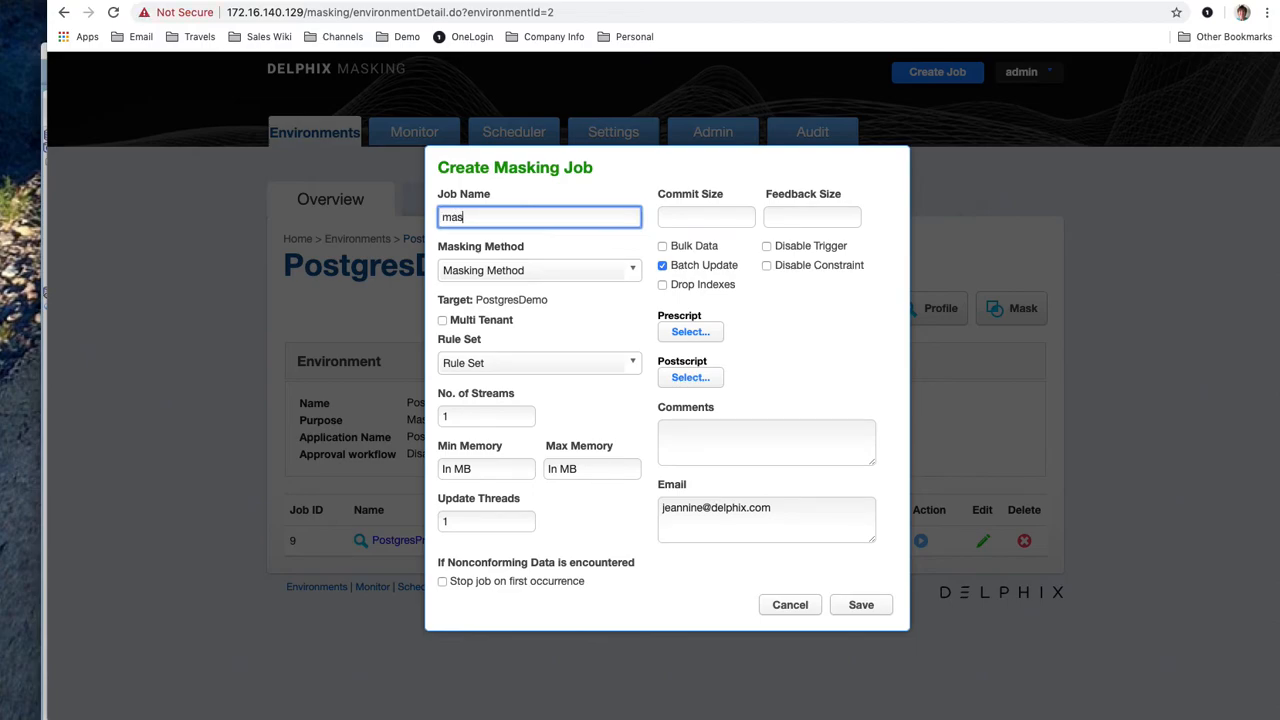
type("kPostgres")
left_click(628, 269)
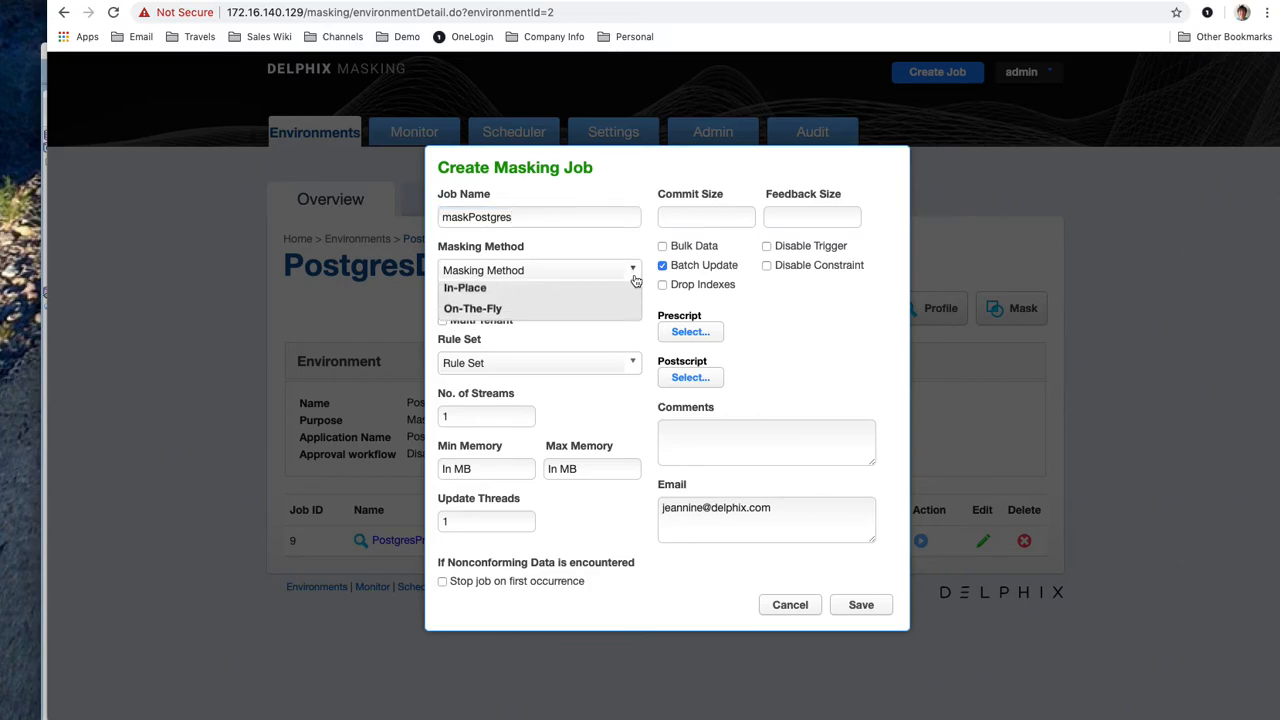
left_click(522, 315)
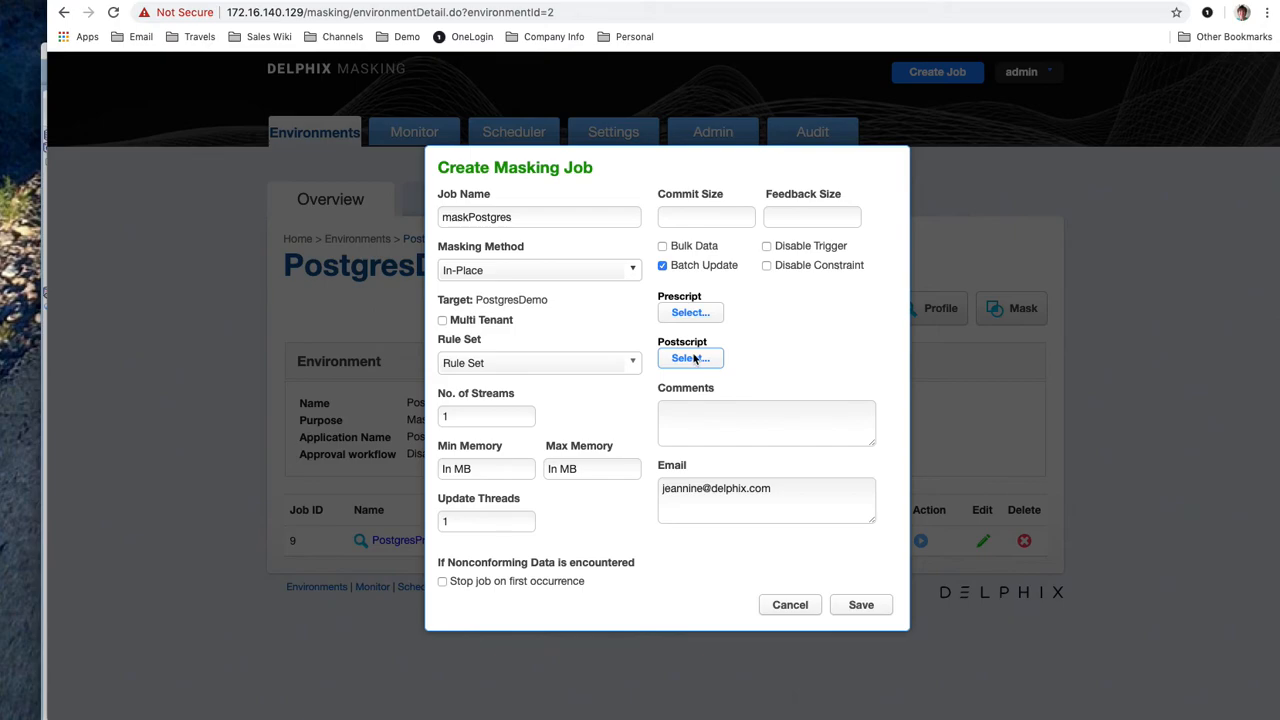
Assign the PostgresRule rule set, save the maskPostgres job and run it
left_click(866, 607)
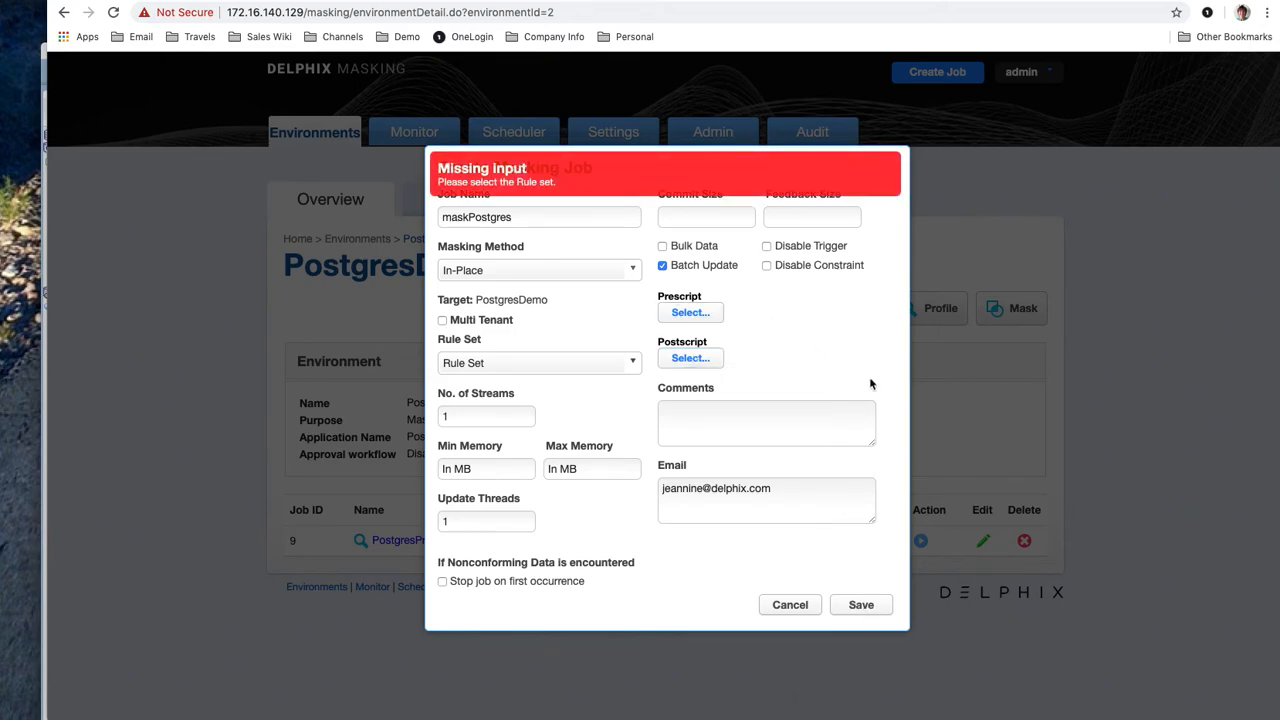
left_click(632, 366)
left_click(616, 409)
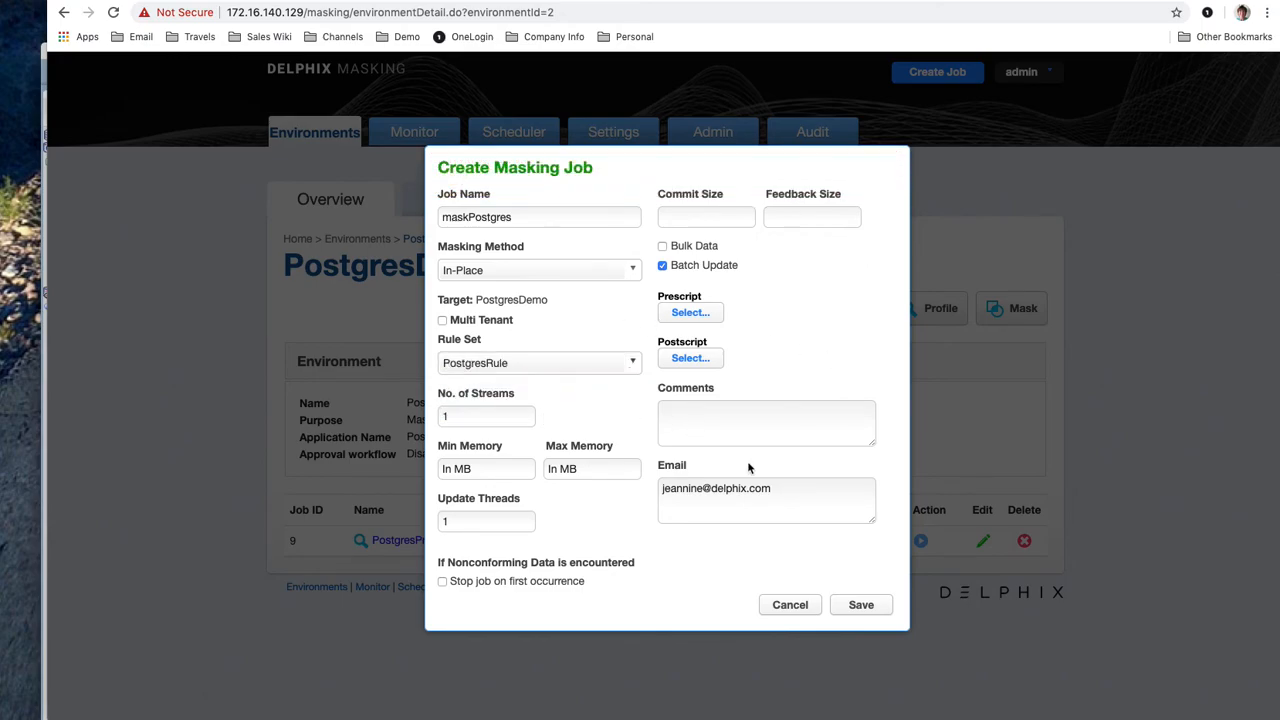
left_click(849, 605)
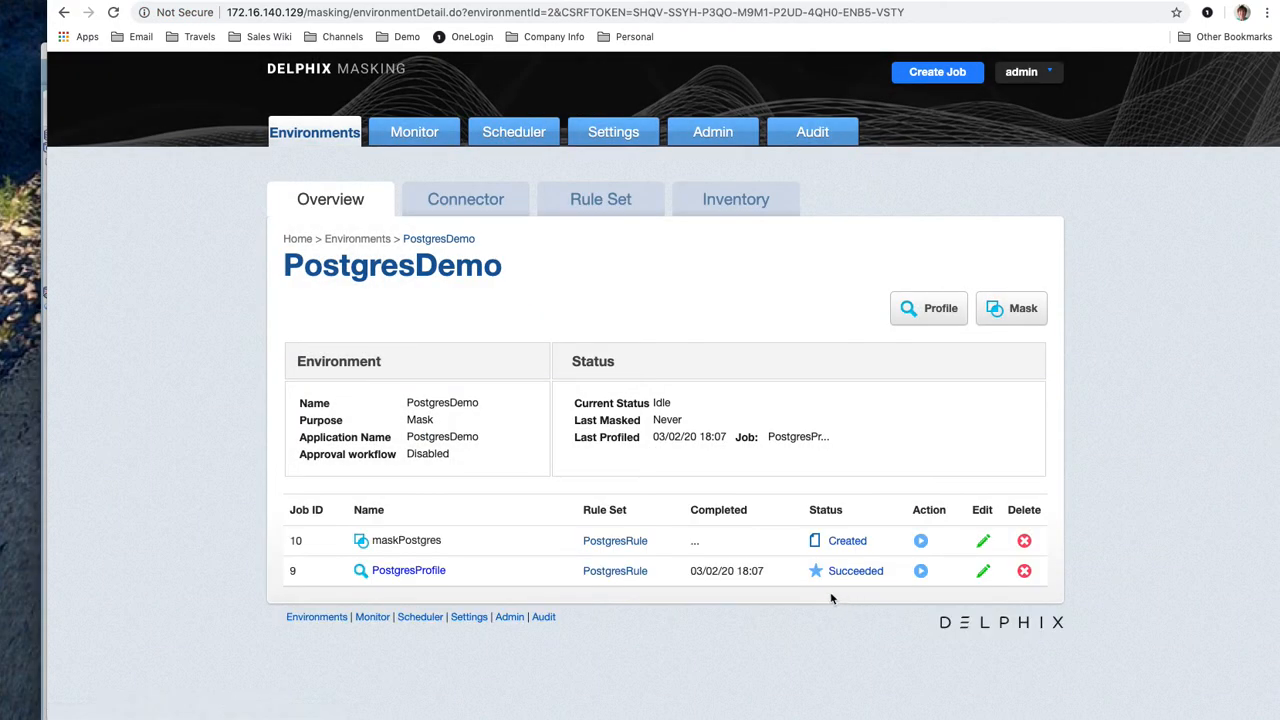
left_click(921, 541)
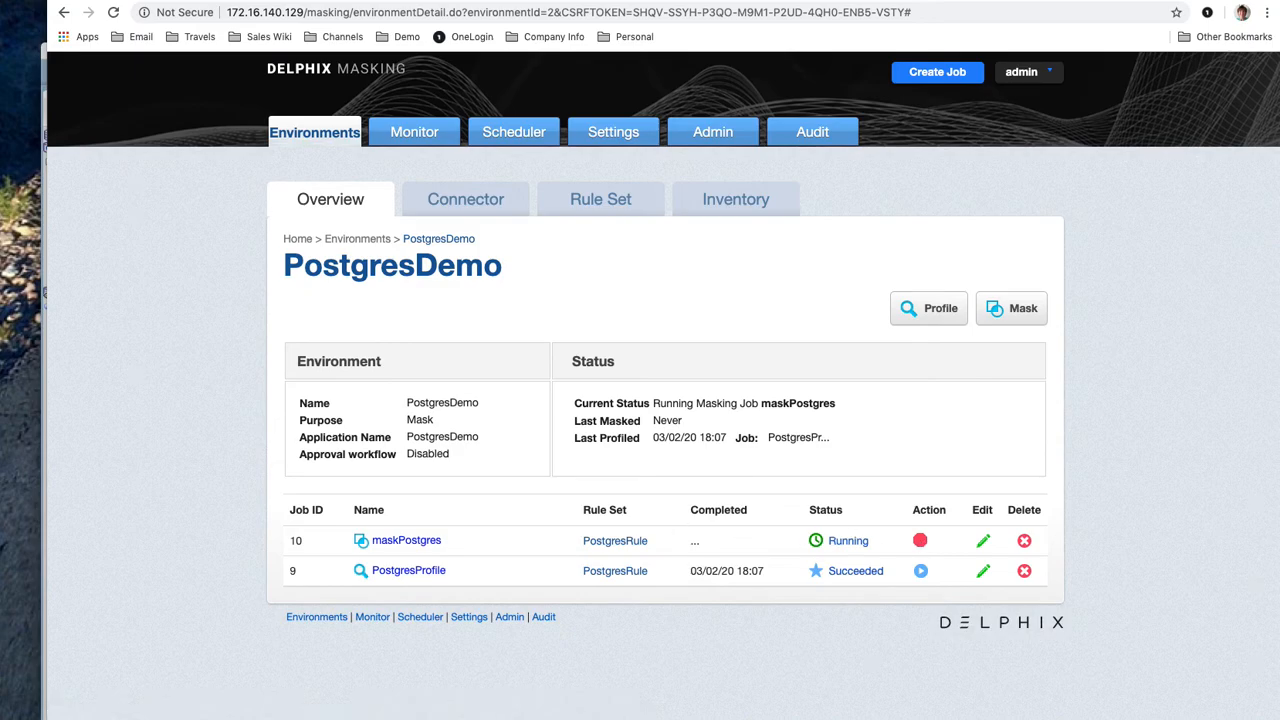
Rearrange windows to reveal SQL Developer until job 10 maskPostgres shows Succeeded
key("super+Tab")
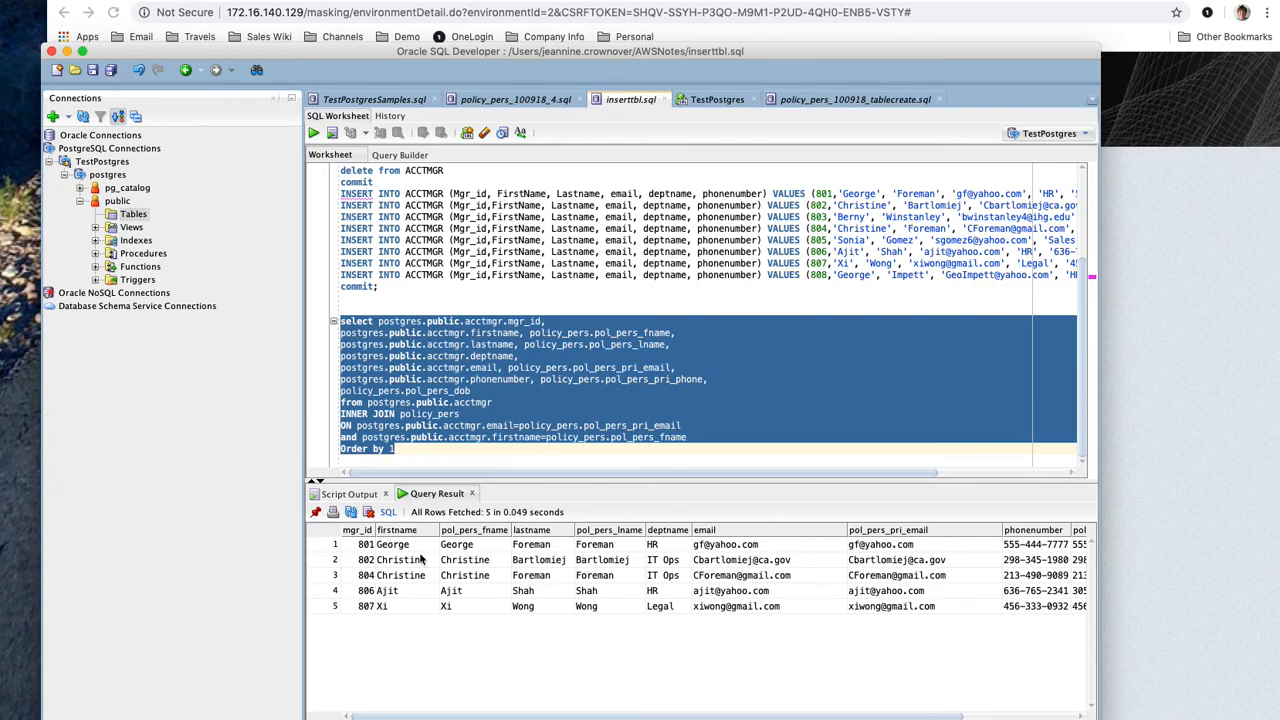
left_click(1228, 584)
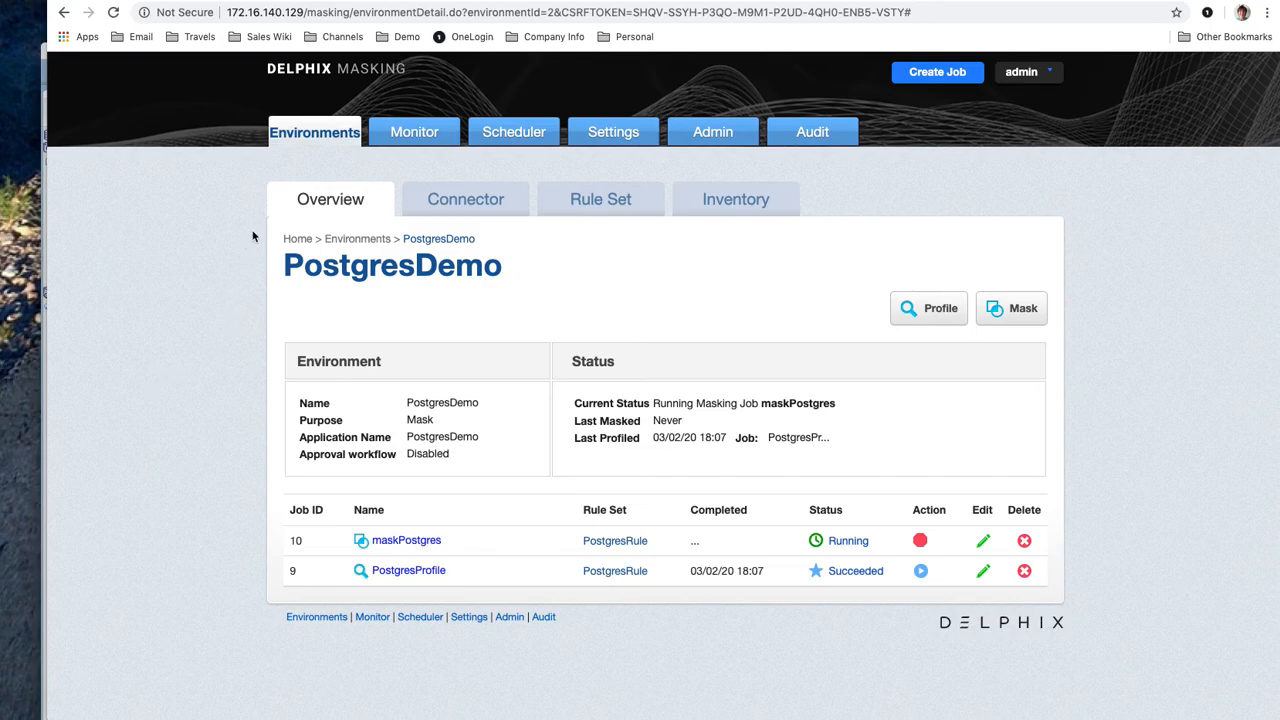
left_click_drag(722, 1, 748, 3)
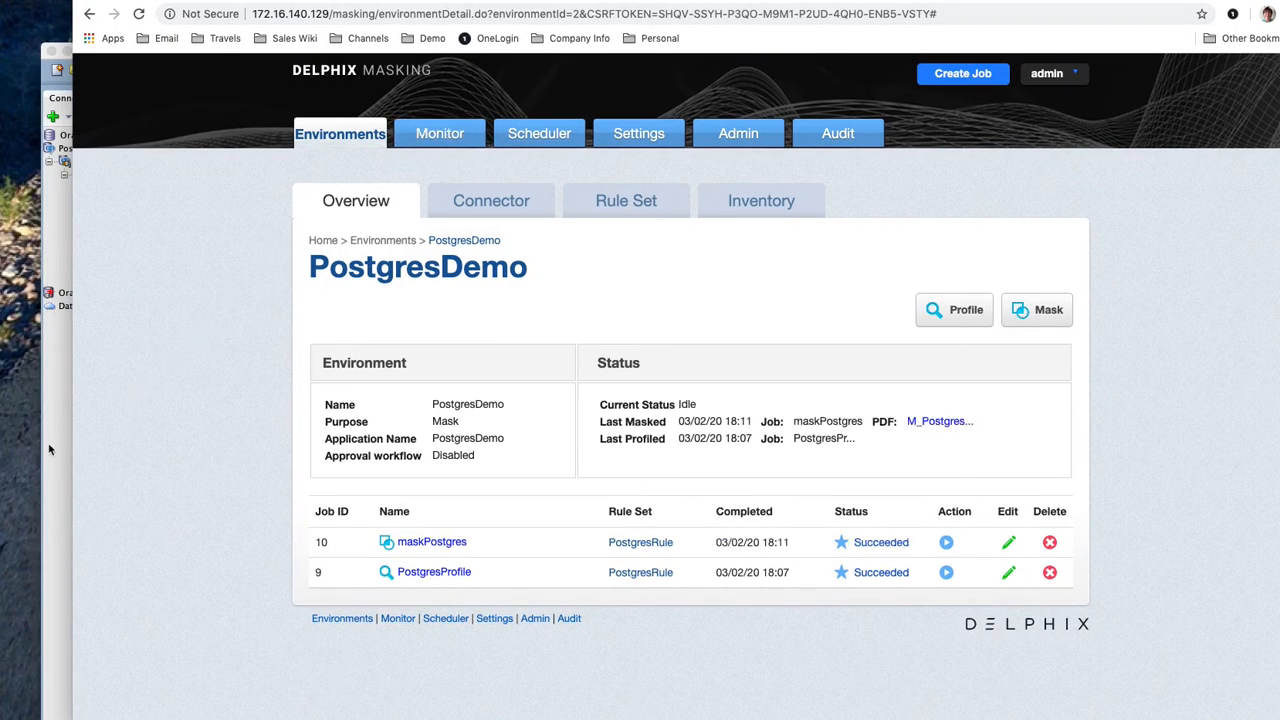
Check the engine's info.log under Admin > Logs, then return to the PostgresDemo environment
left_click(758, 136)
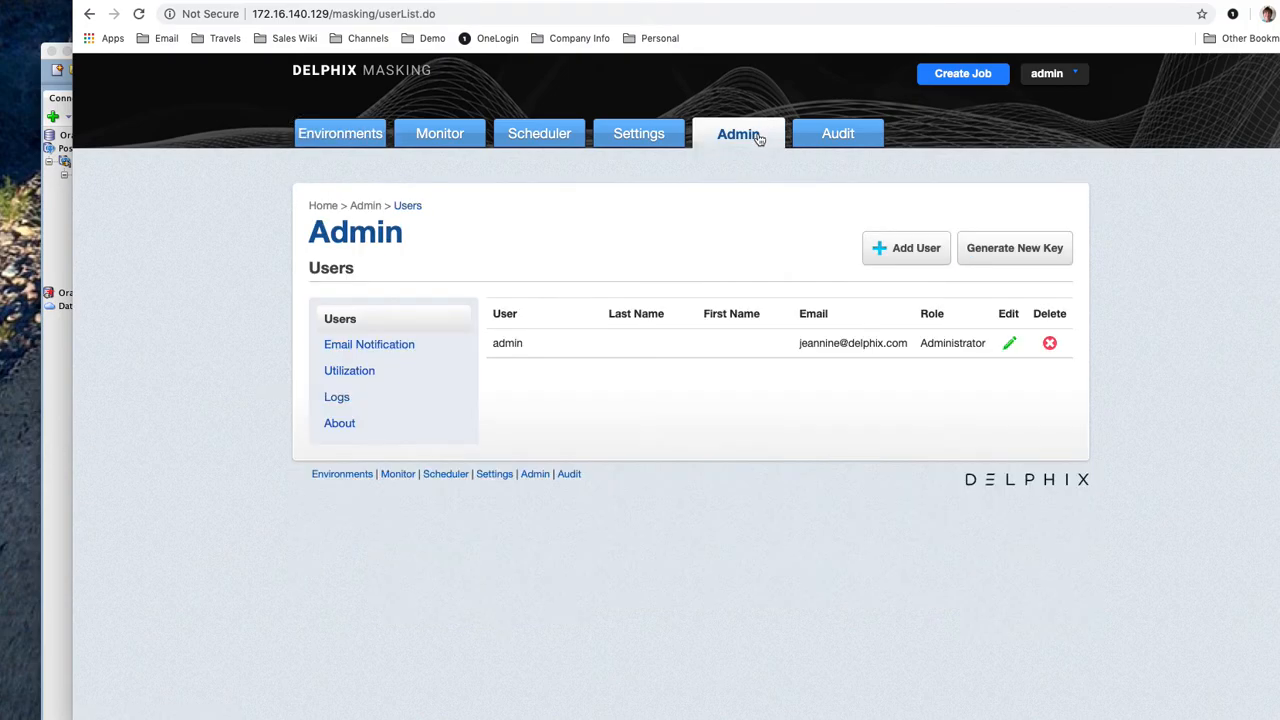
left_click(337, 397)
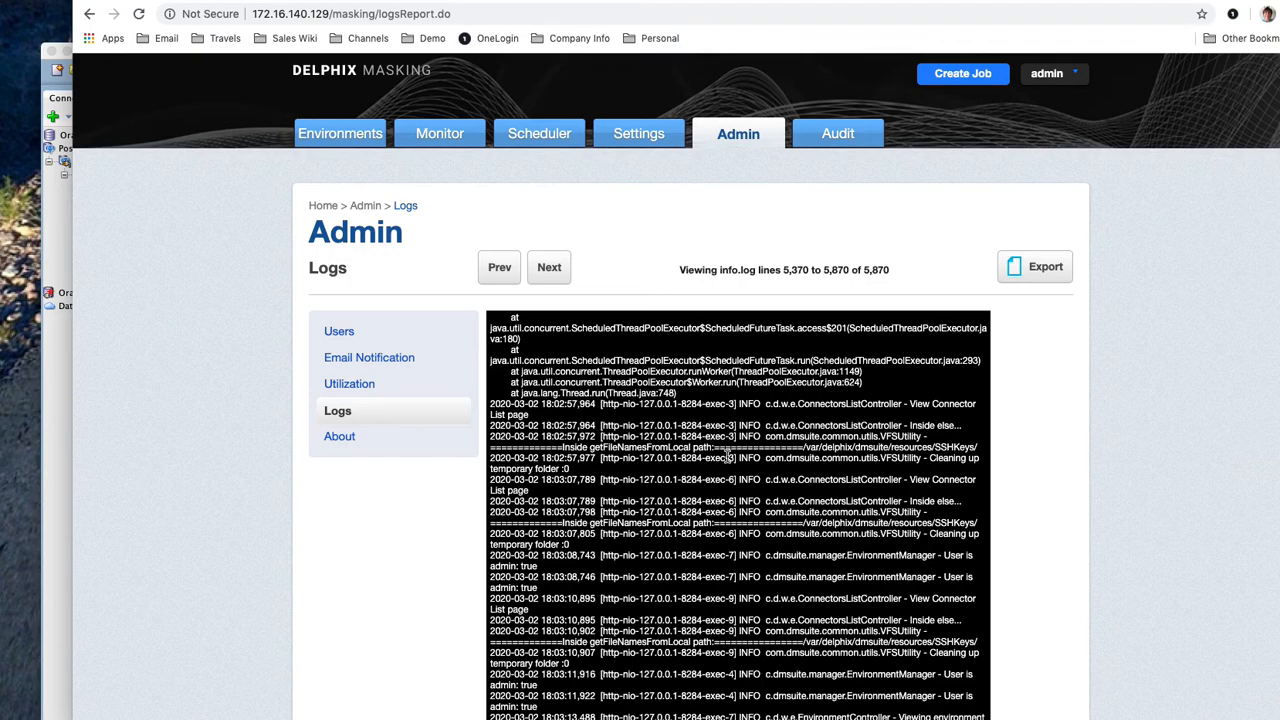
left_click(345, 140)
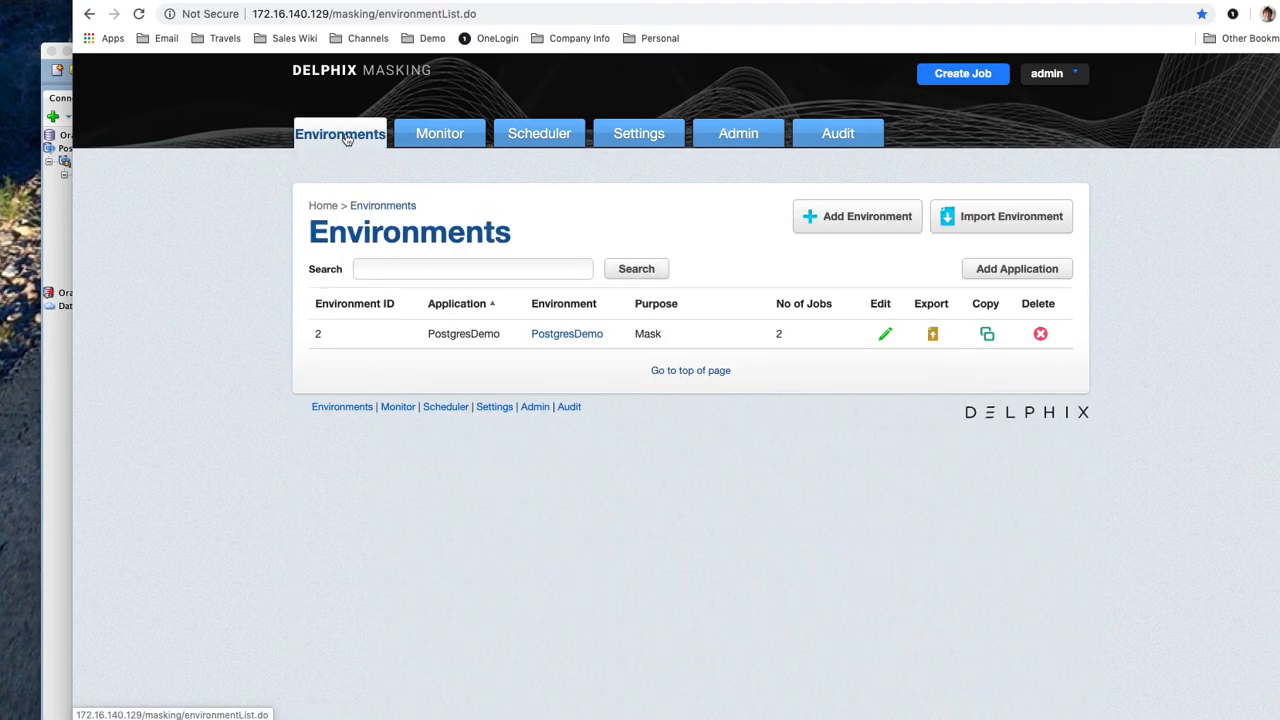
left_click(545, 335)
Re-run the join in inserttbl.sql to show the 5 masked rows, then glance at the originals
left_click(48, 373)
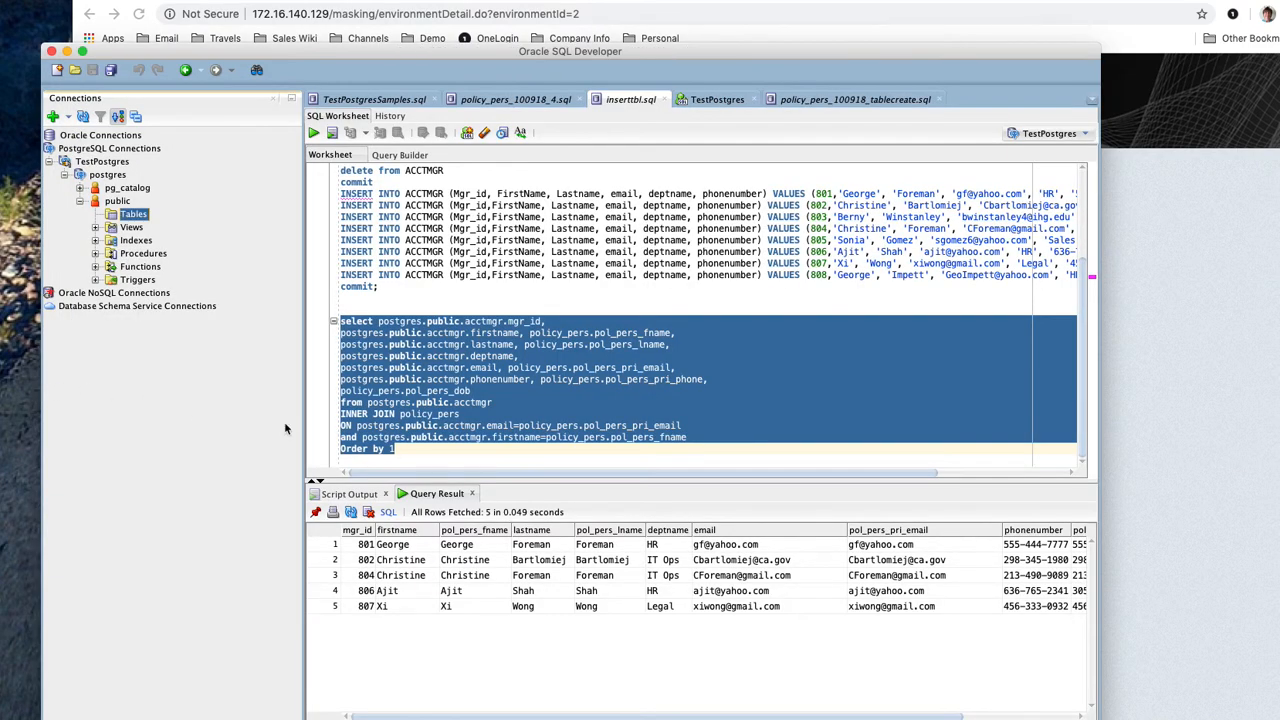
left_click(313, 133)
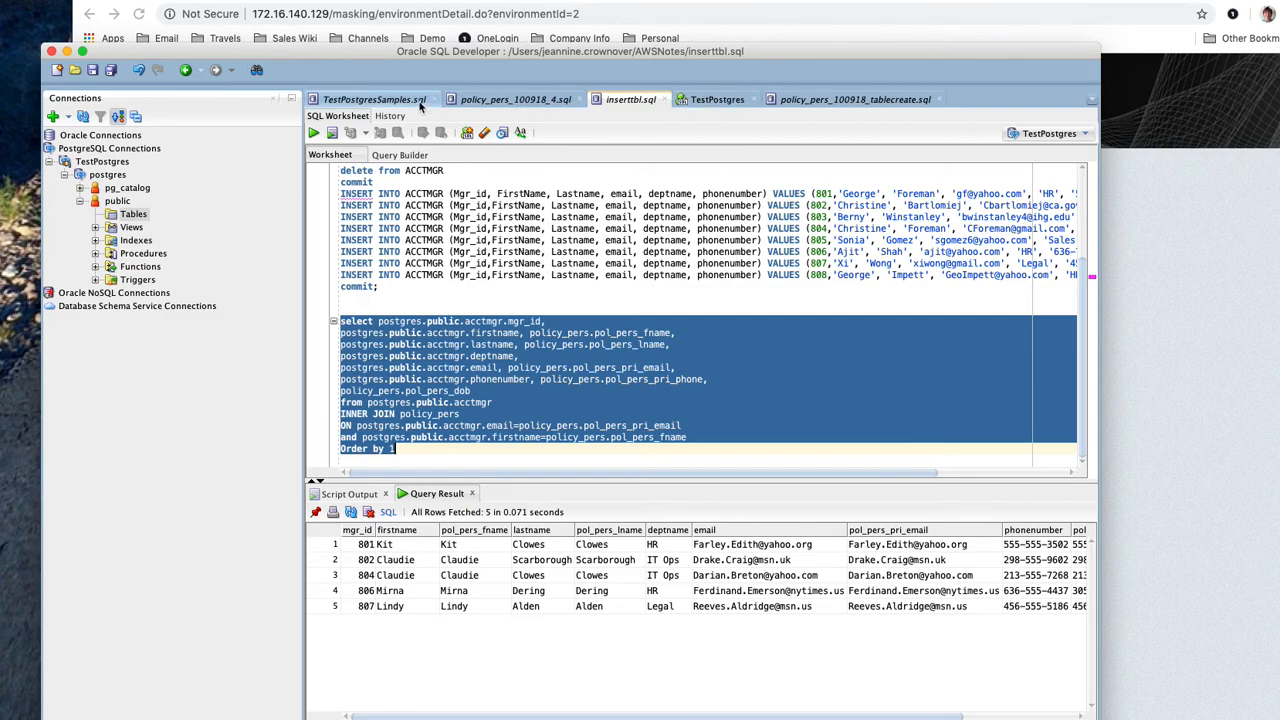
left_click(421, 104)
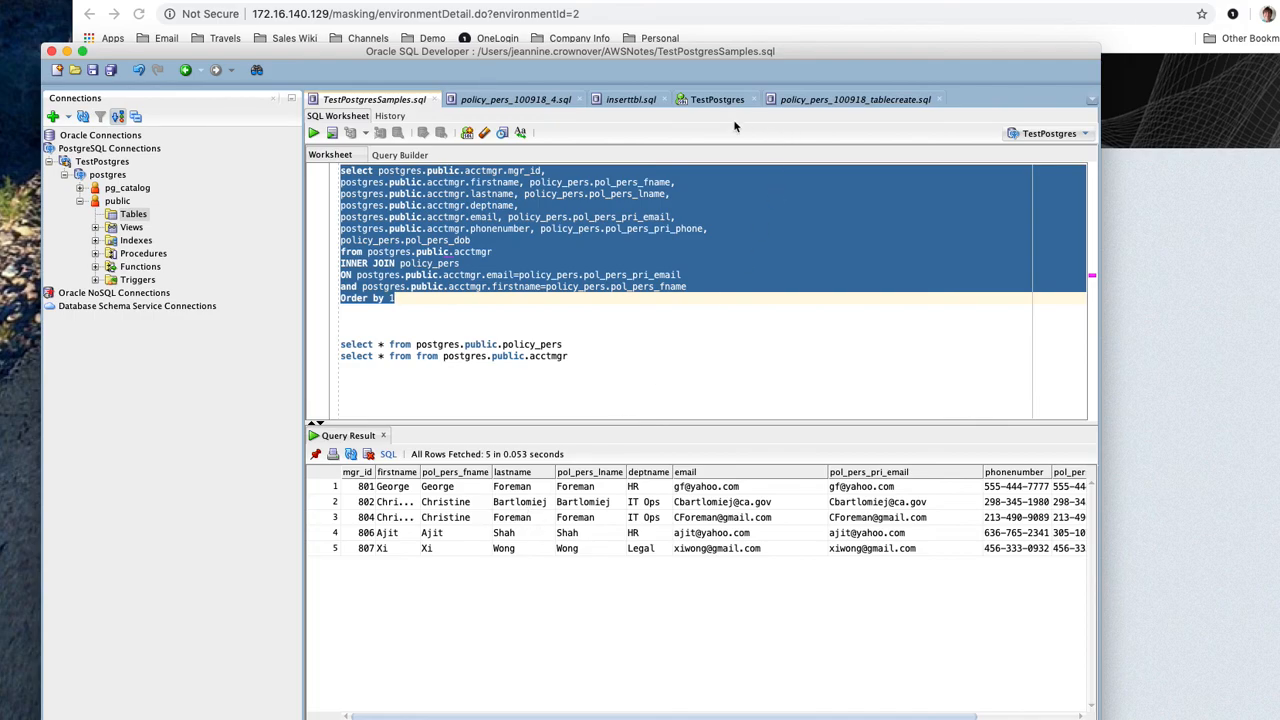
left_click(630, 100)
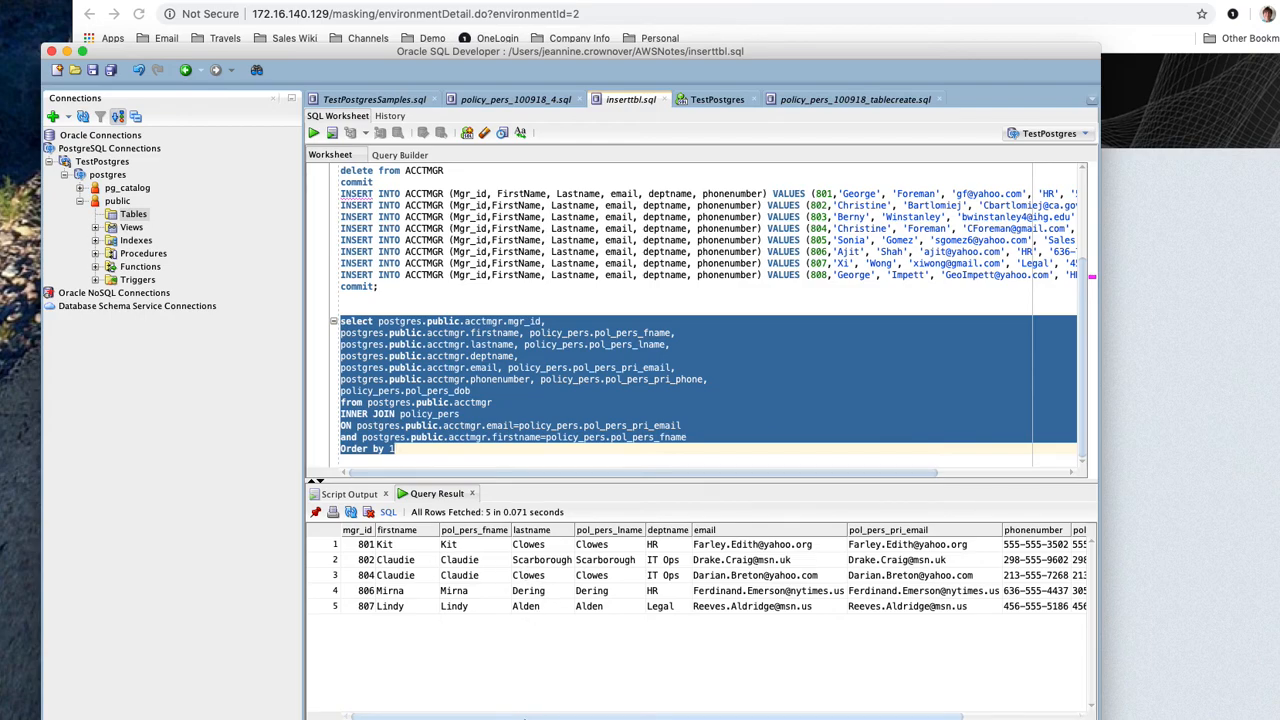
Re-run the query in TestPostgresSamples.sql to compare the unmasked names and emails
left_click_drag(520, 714, 640, 714)
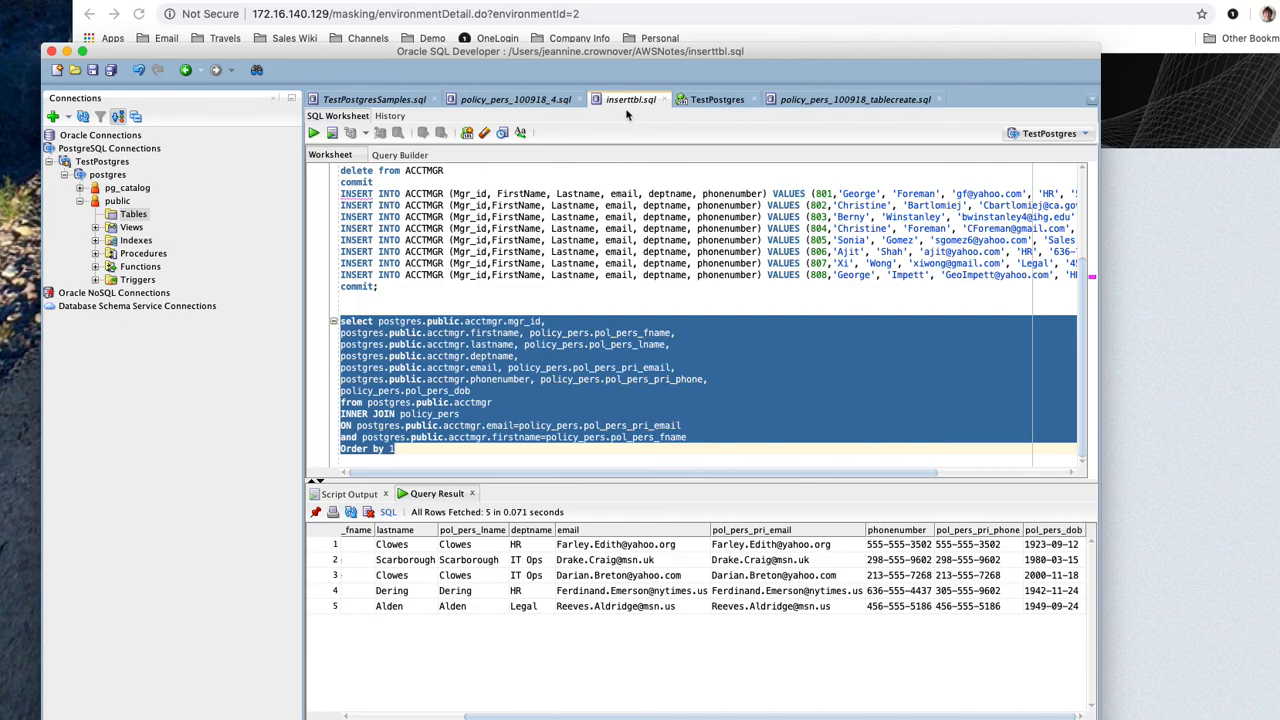
left_click(373, 100)
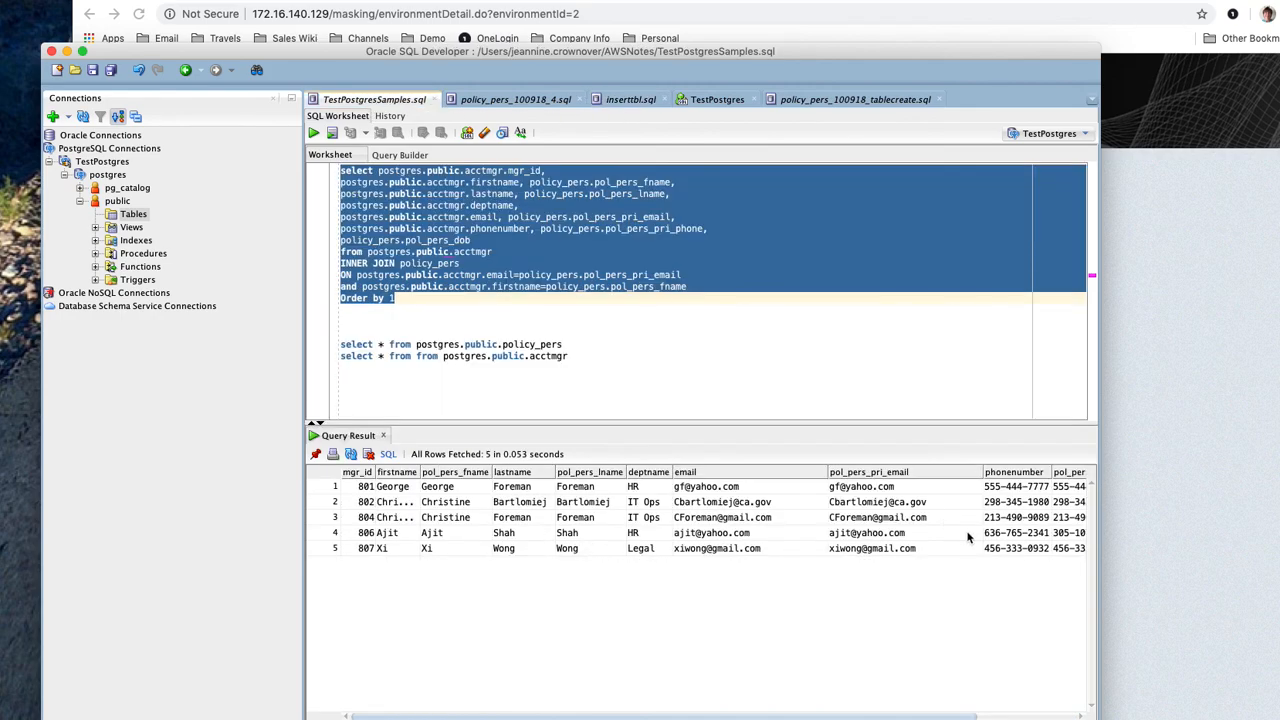
key("ctrl+Return")
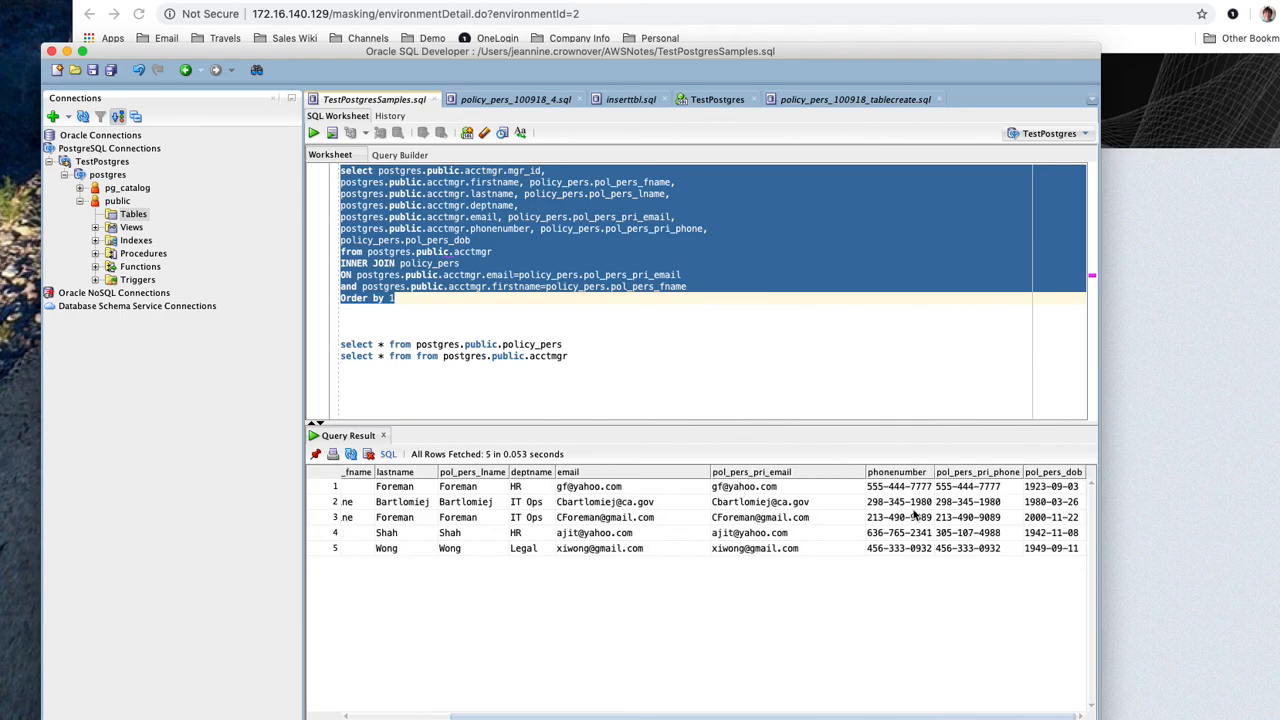